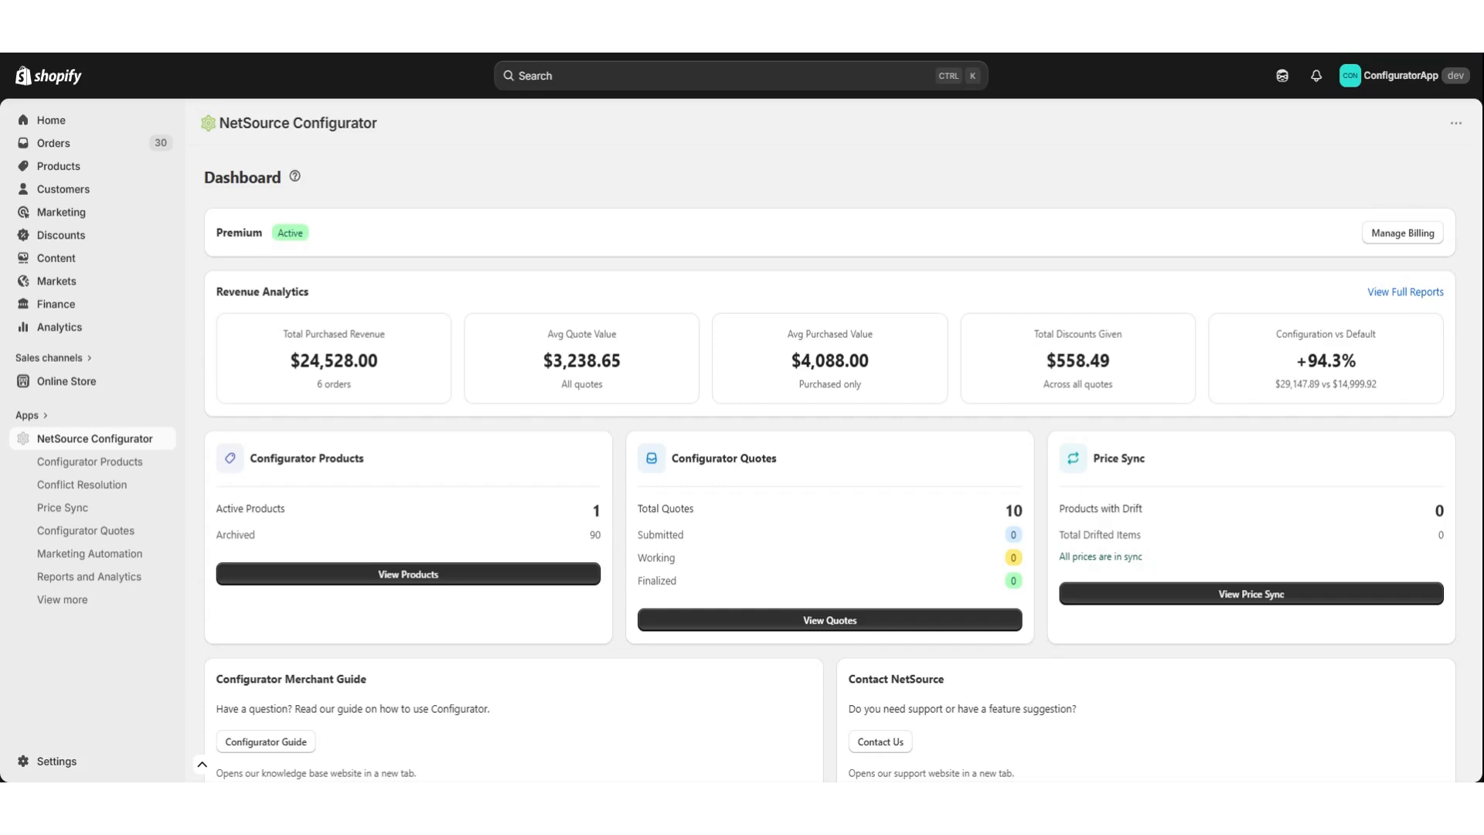
- Start a new Incompatible rule in Conflict Resolution with Under-Desk Cable Tray as Item A
left_click(85, 486)
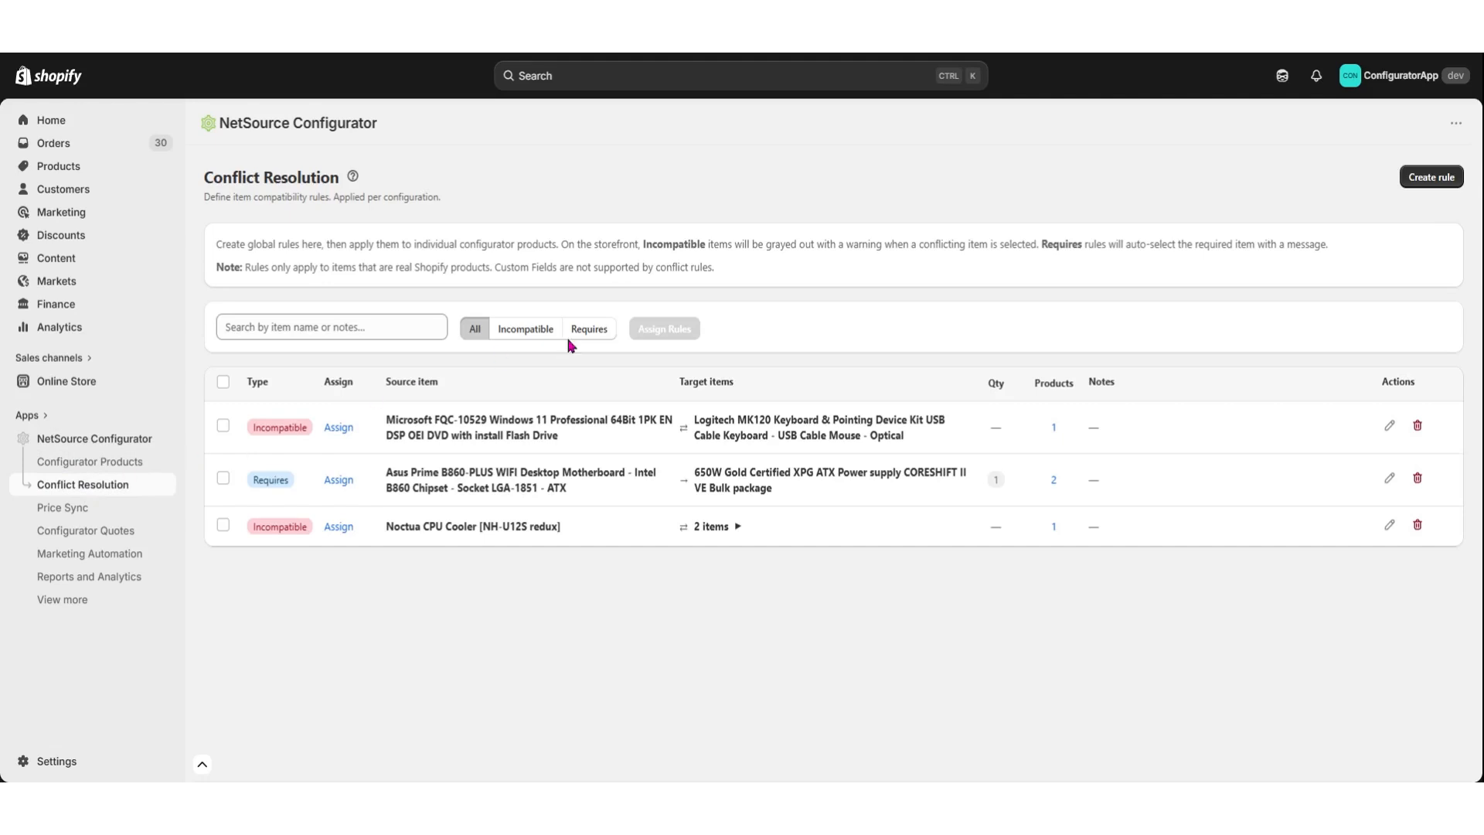
left_click(1431, 177)
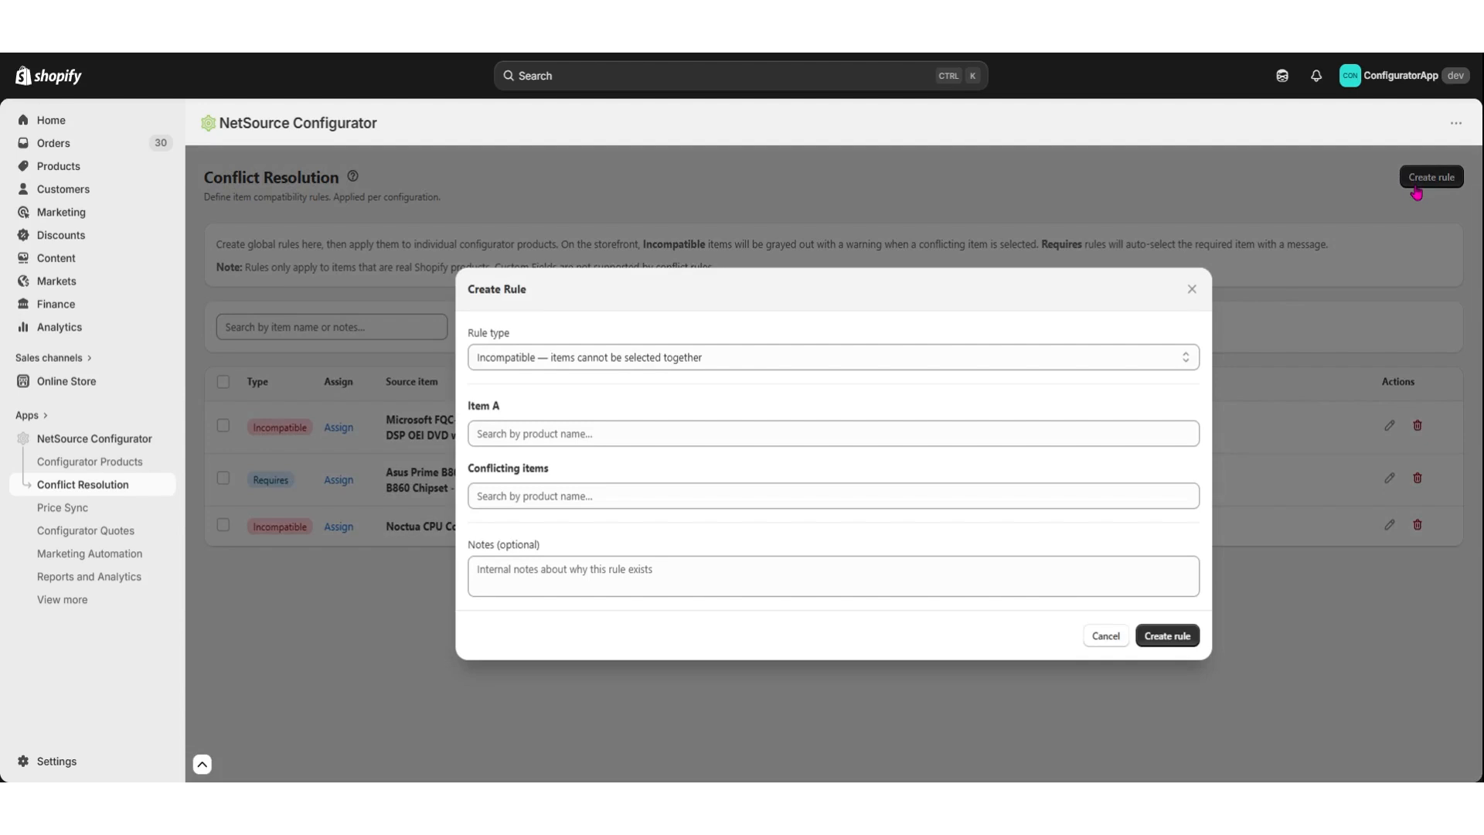
left_click(580, 433)
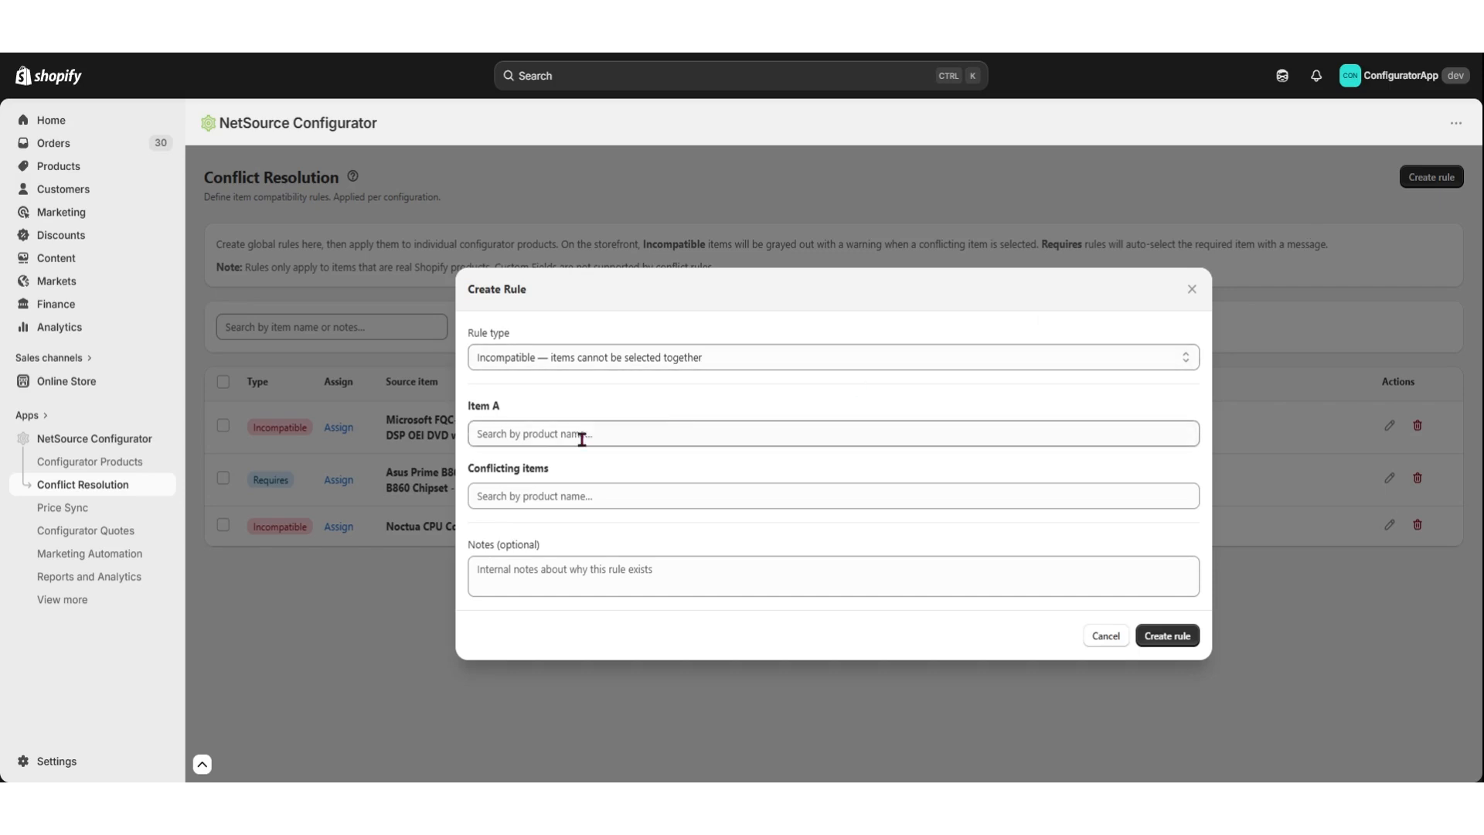
left_click(534, 435)
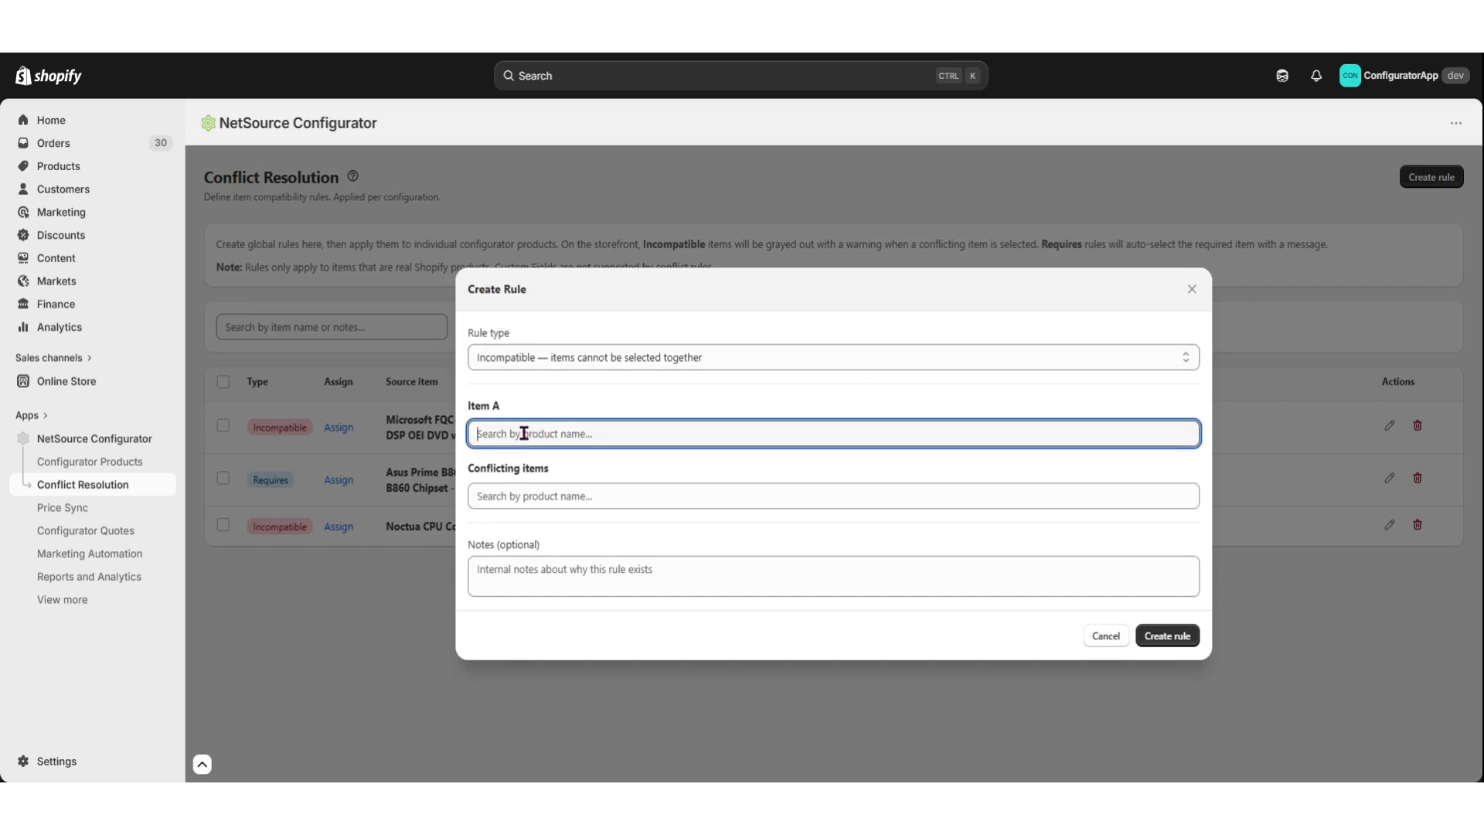
type("under")
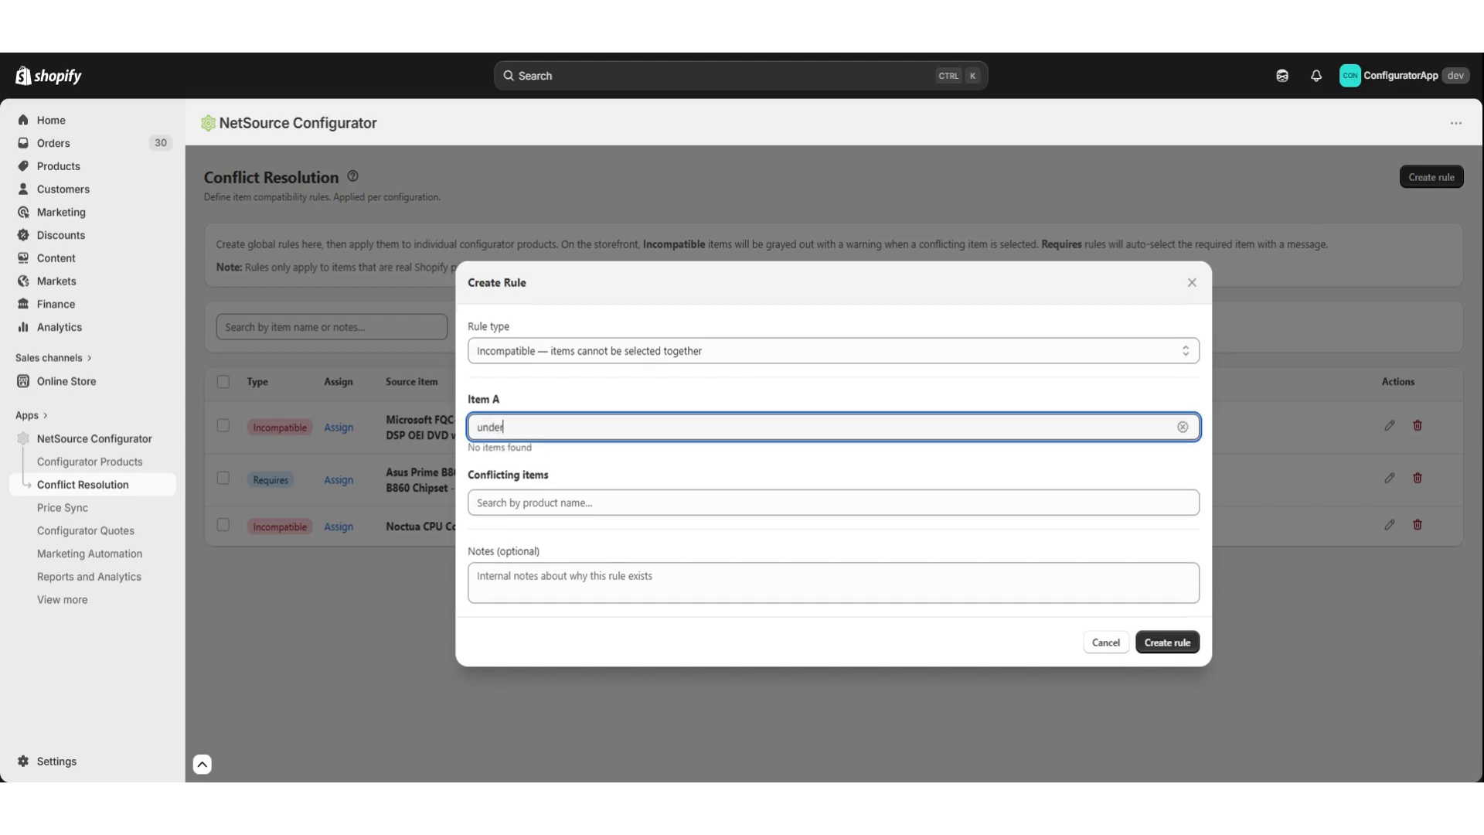
type(" desk")
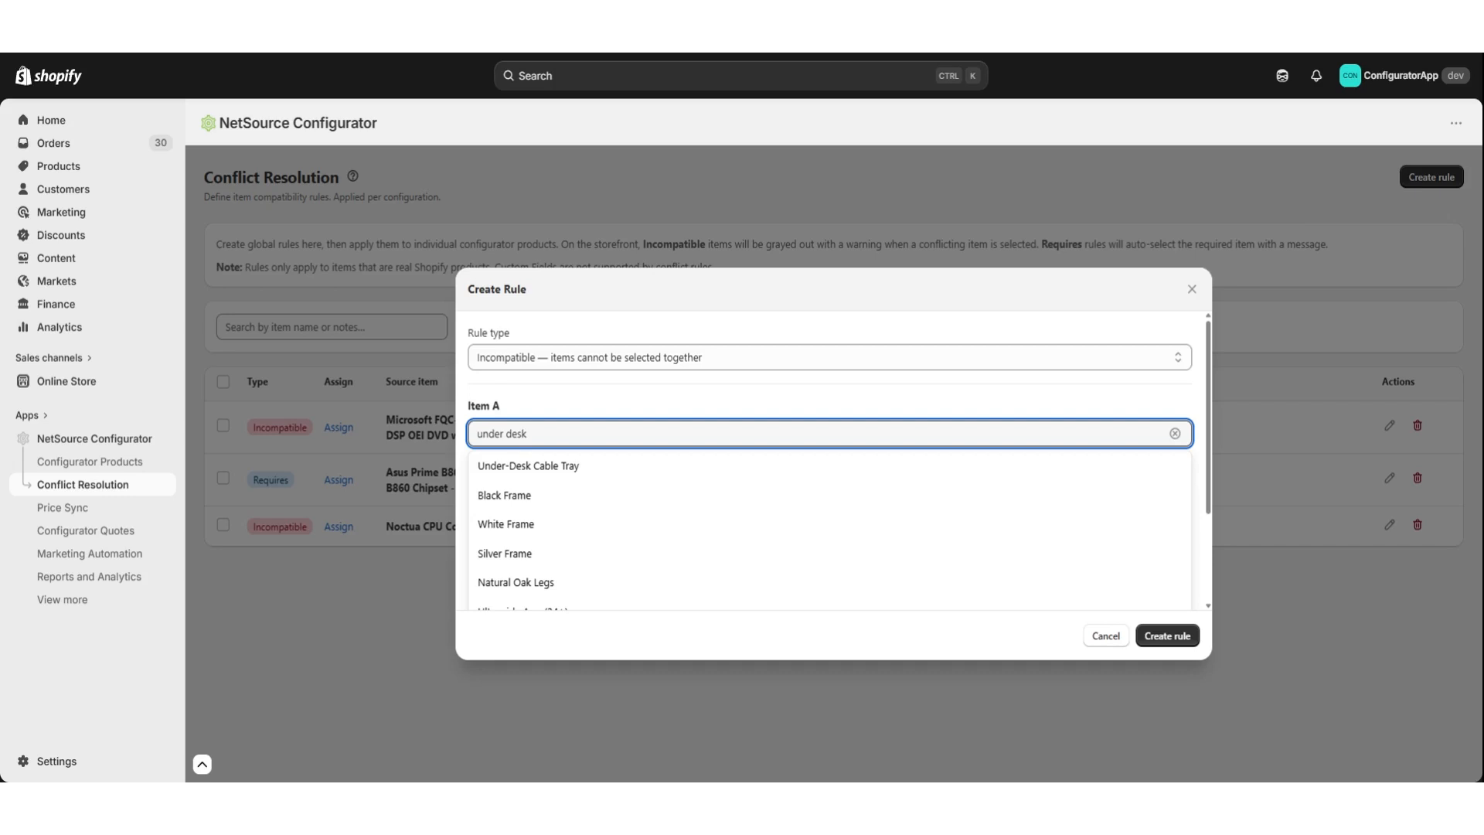
left_click(516, 468)
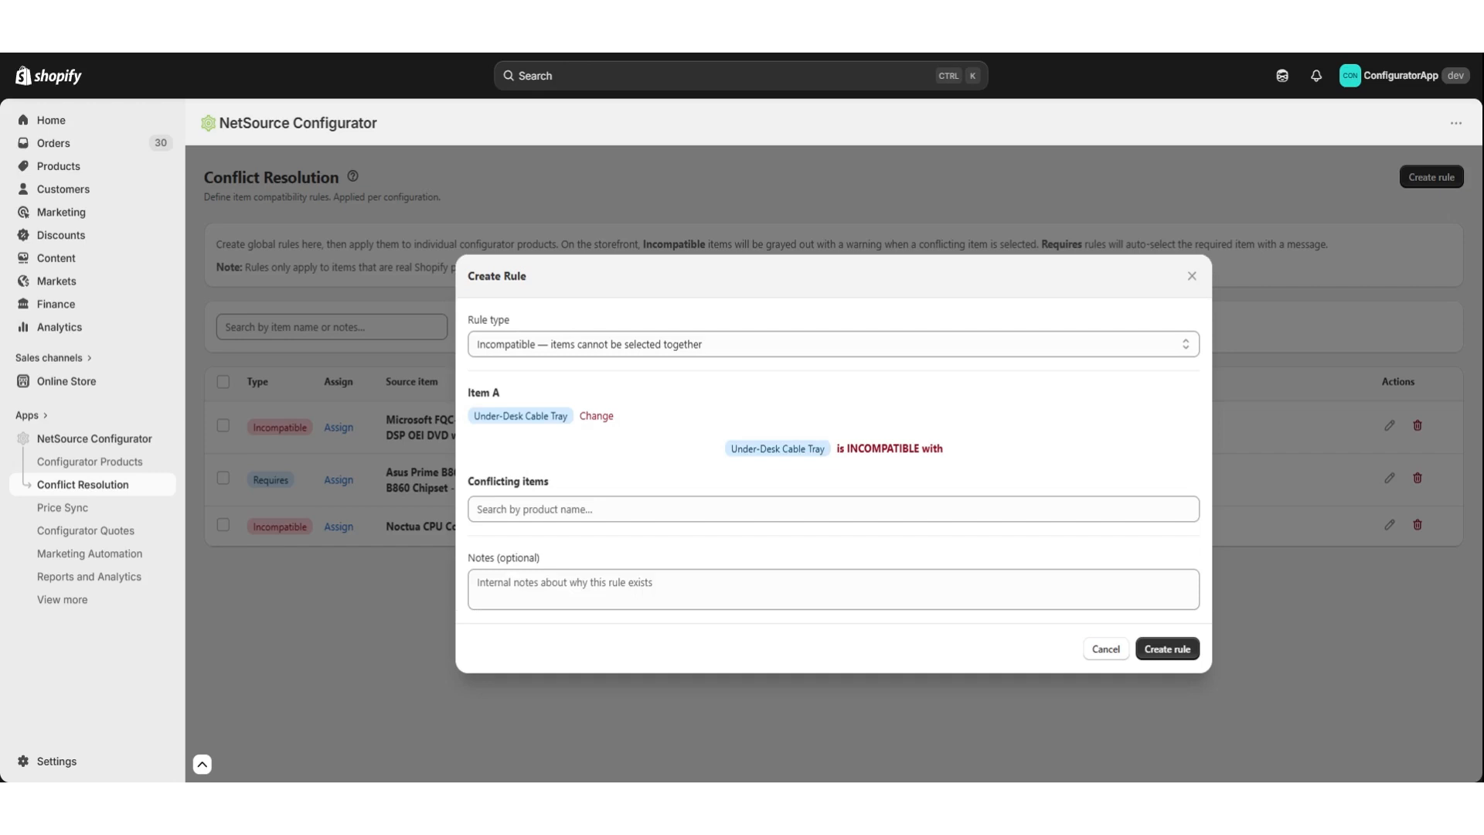
- Add Bamboo Desktop 48x24 and Bamboo Desktop 60x30 as the rule's conflicting items
left_click(532, 509)
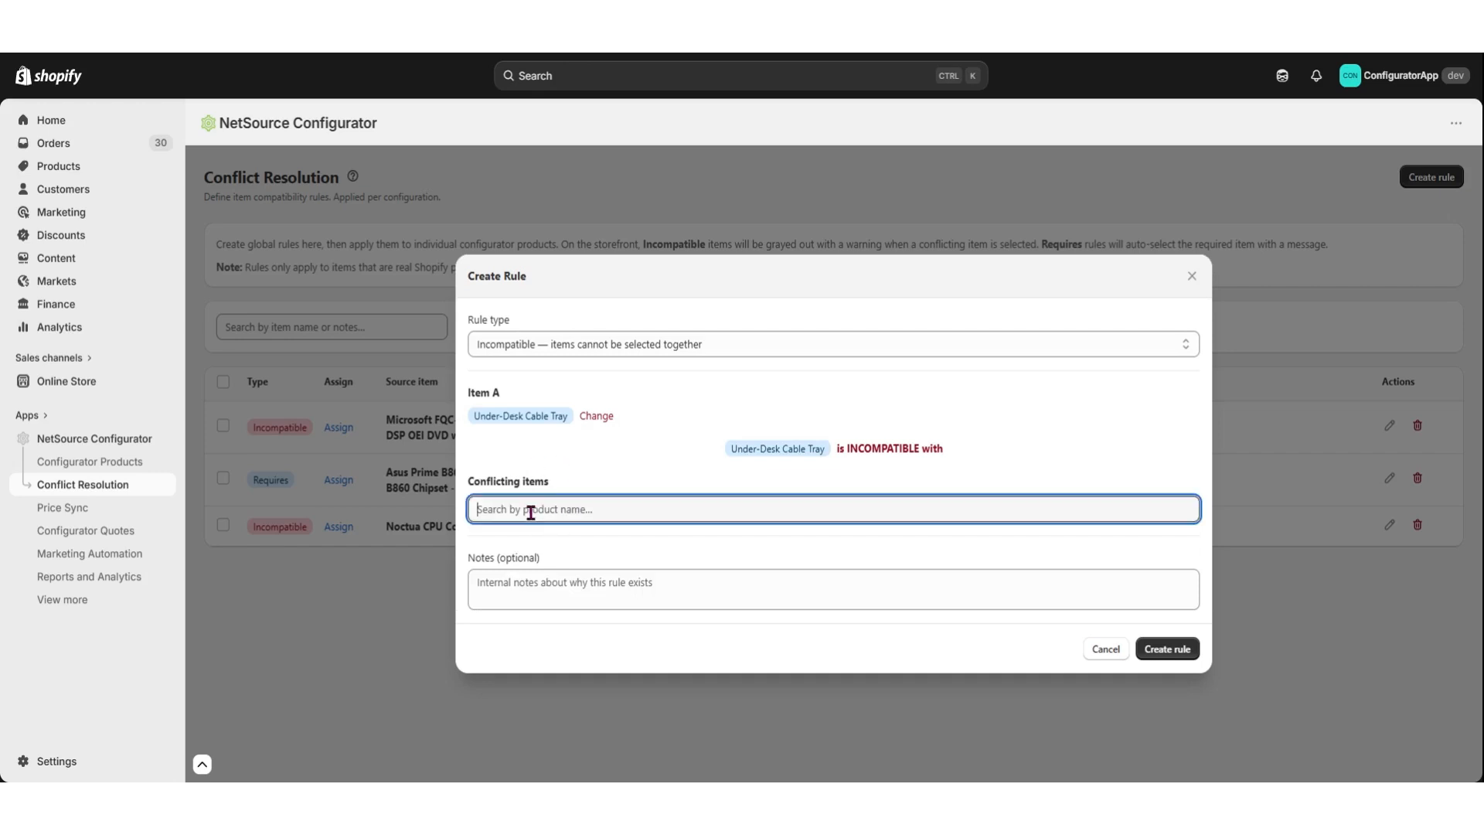
type("bamboo")
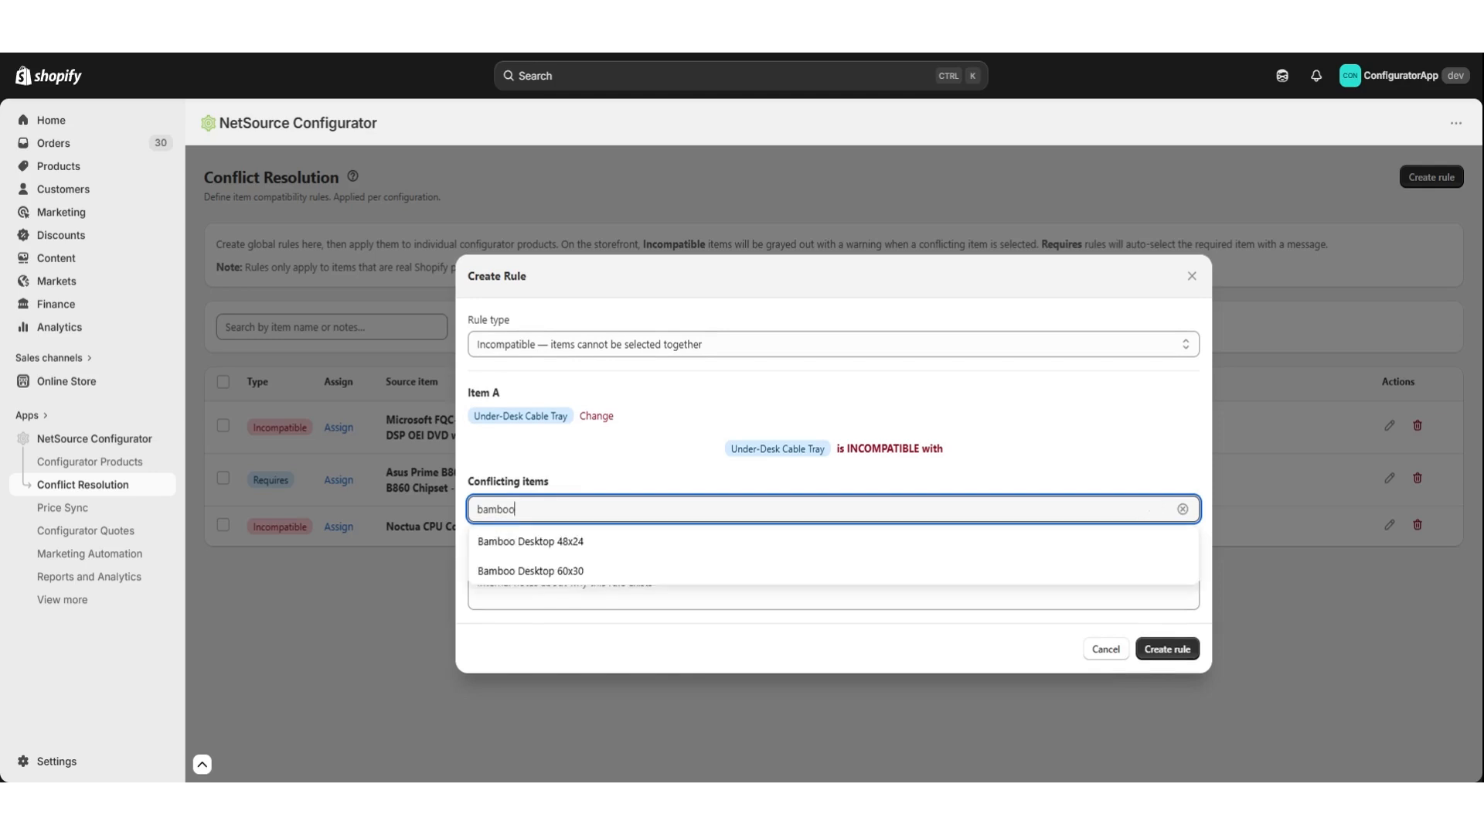
left_click(552, 544)
left_click(529, 518)
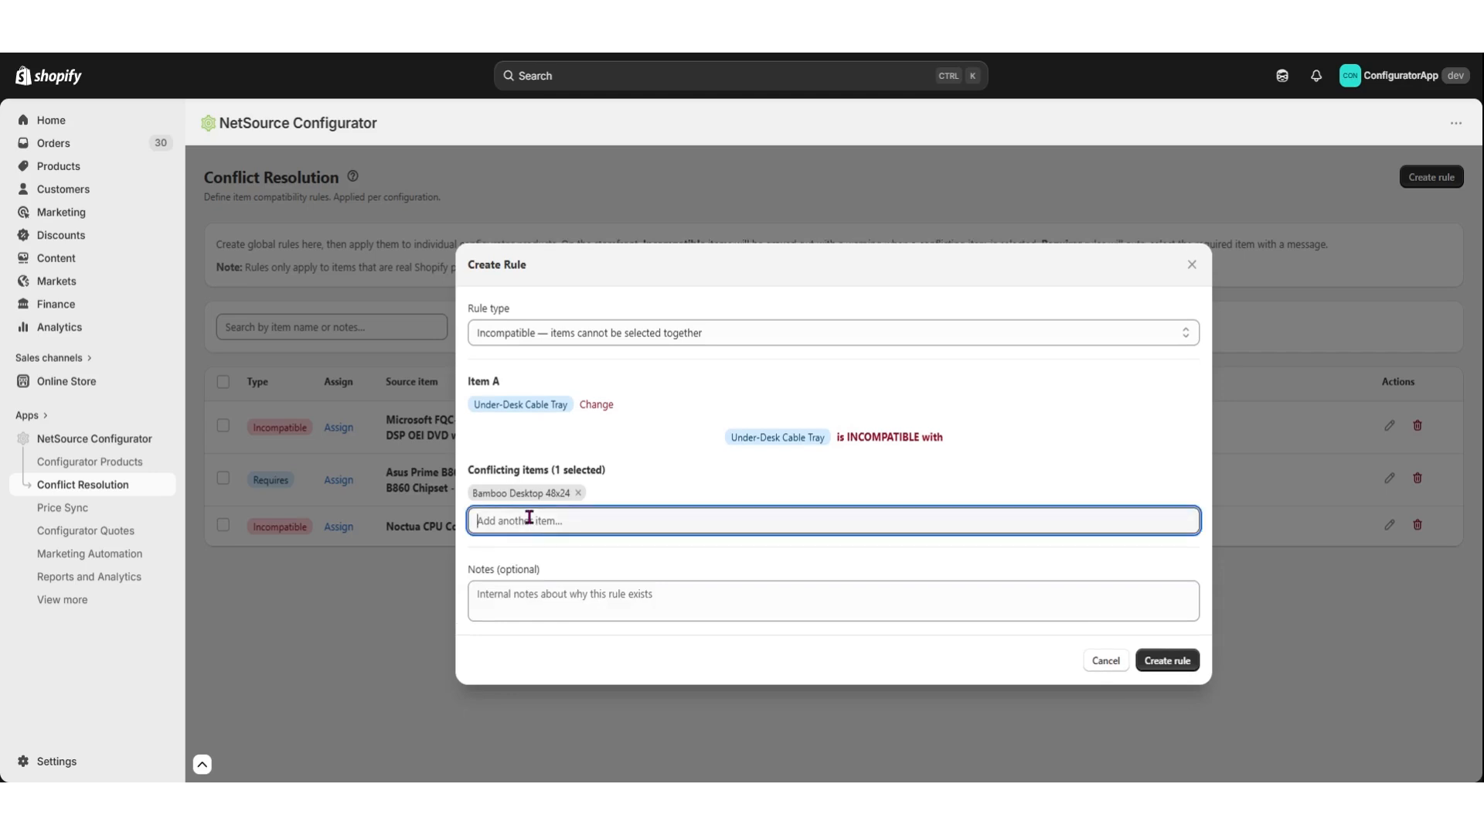
type("bamboo")
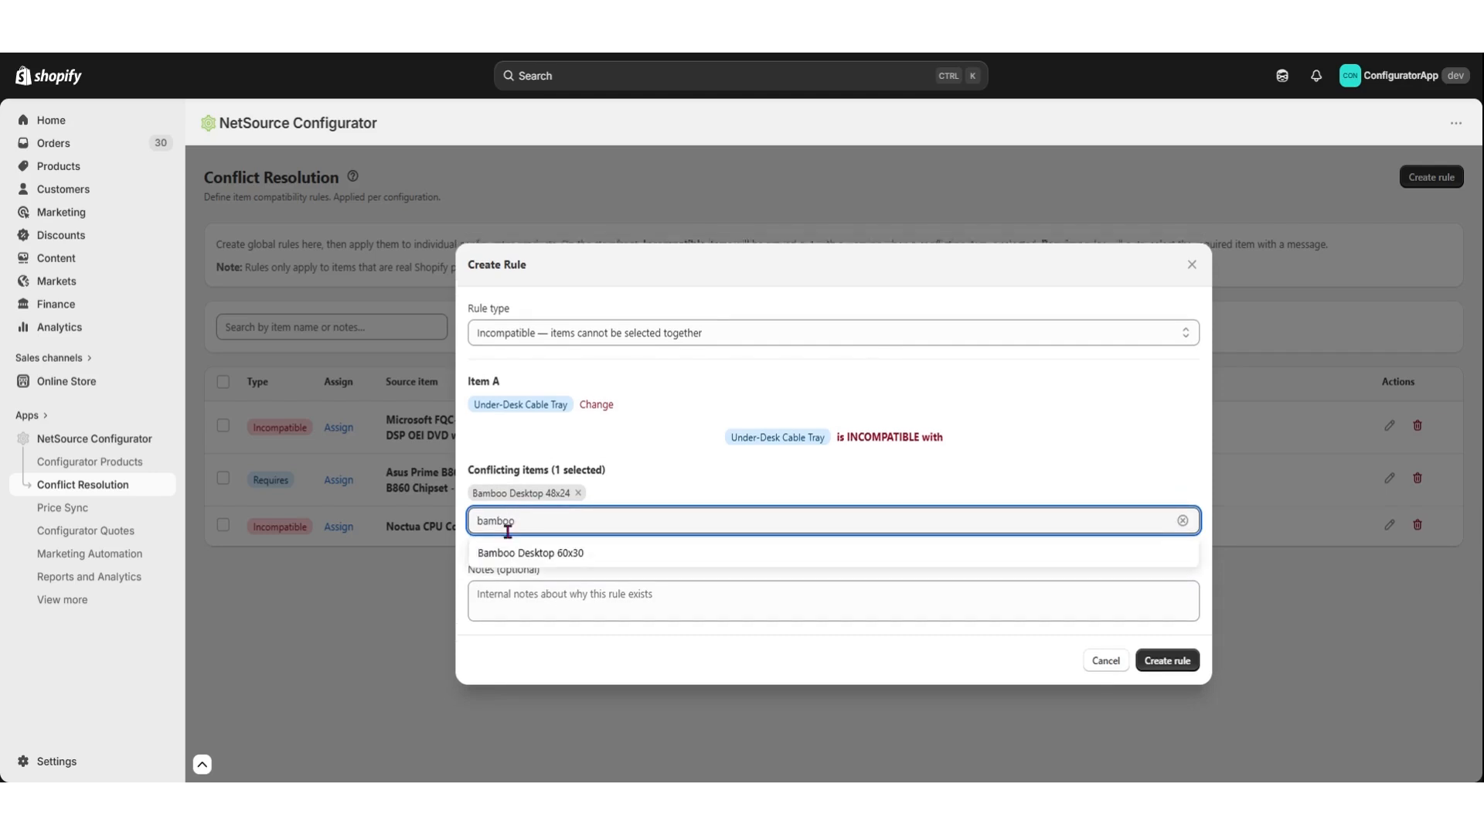
left_click(534, 553)
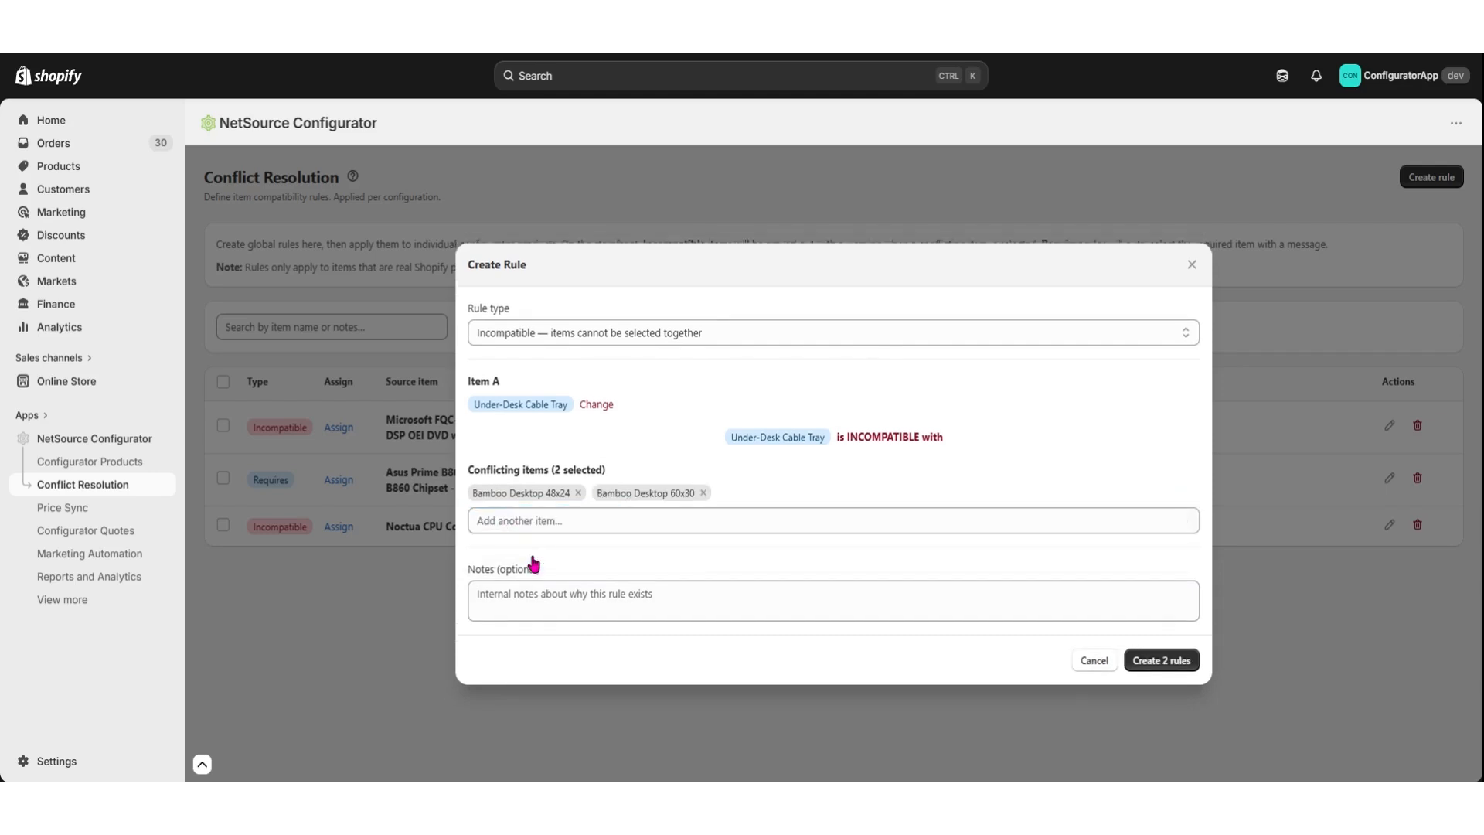
- Enter the note "Desk surface to week to hold under desk tray." and create the two rules
left_click(510, 597)
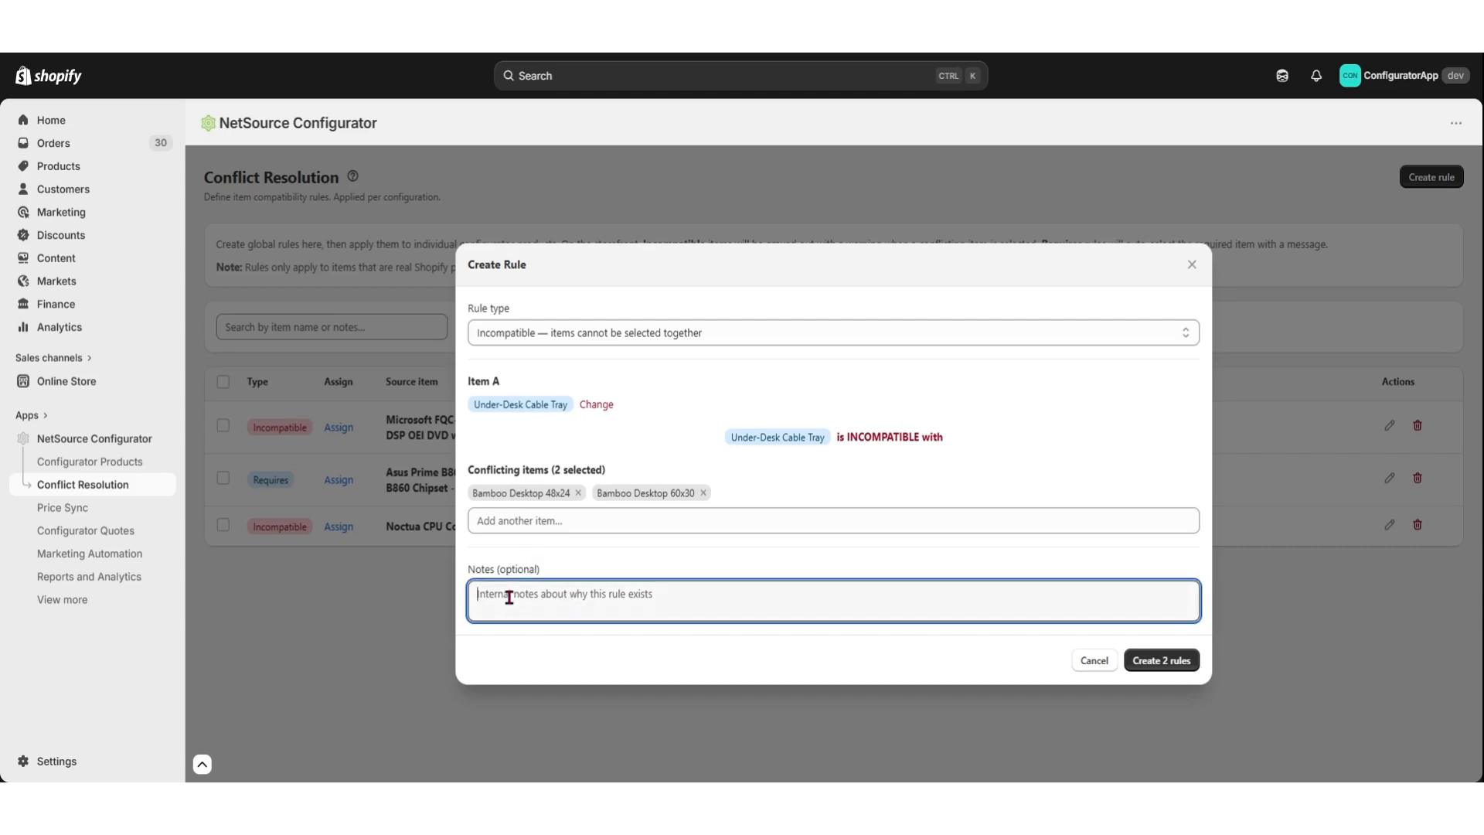
type("Desk surface to week to hold under desk tray.")
left_click(1143, 670)
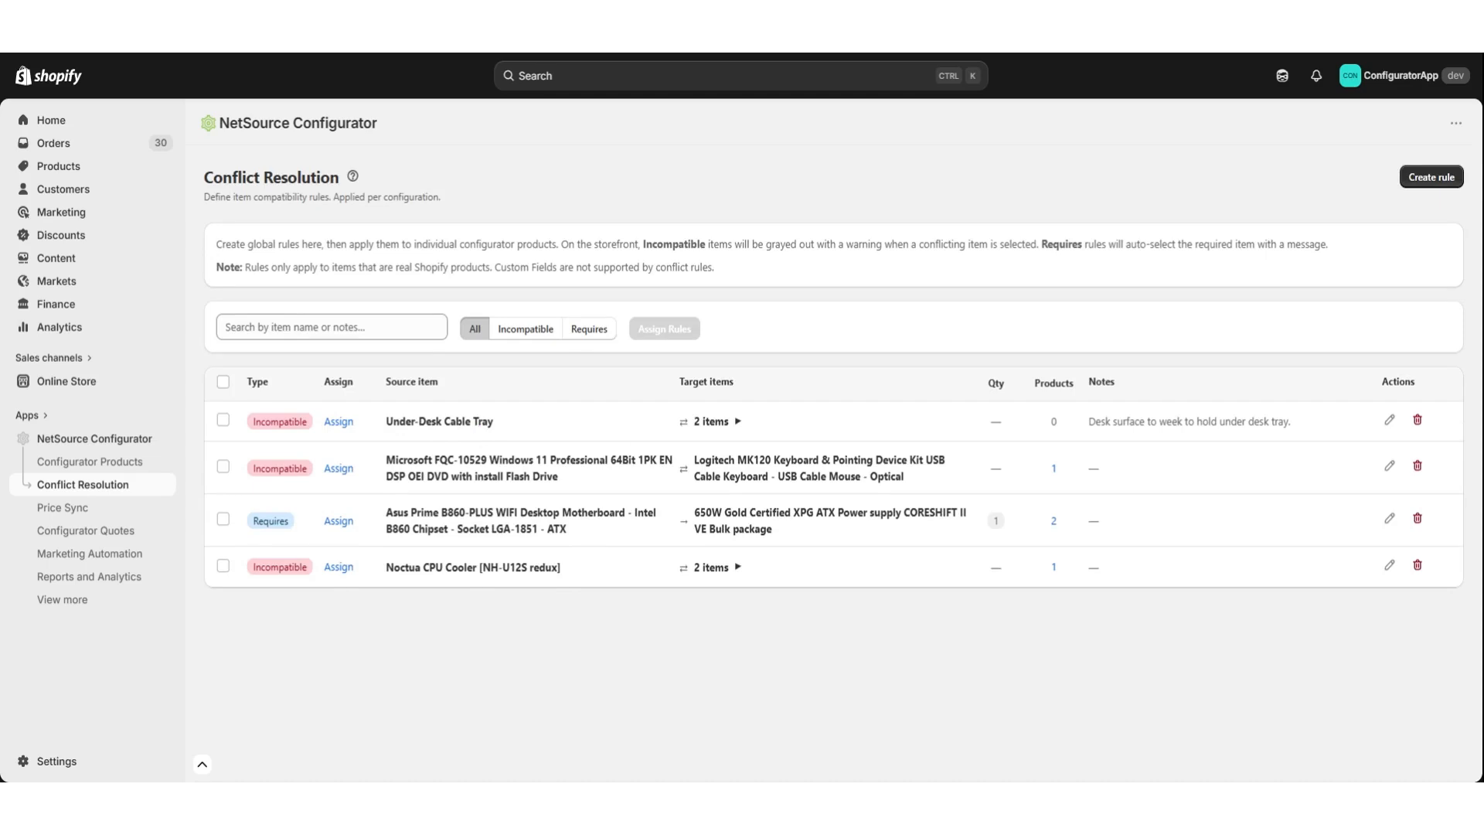
- Assign the Under-Desk Cable Tray incompatibility rule to the Custom Standing Desk – Pro Series product
left_click(223, 420)
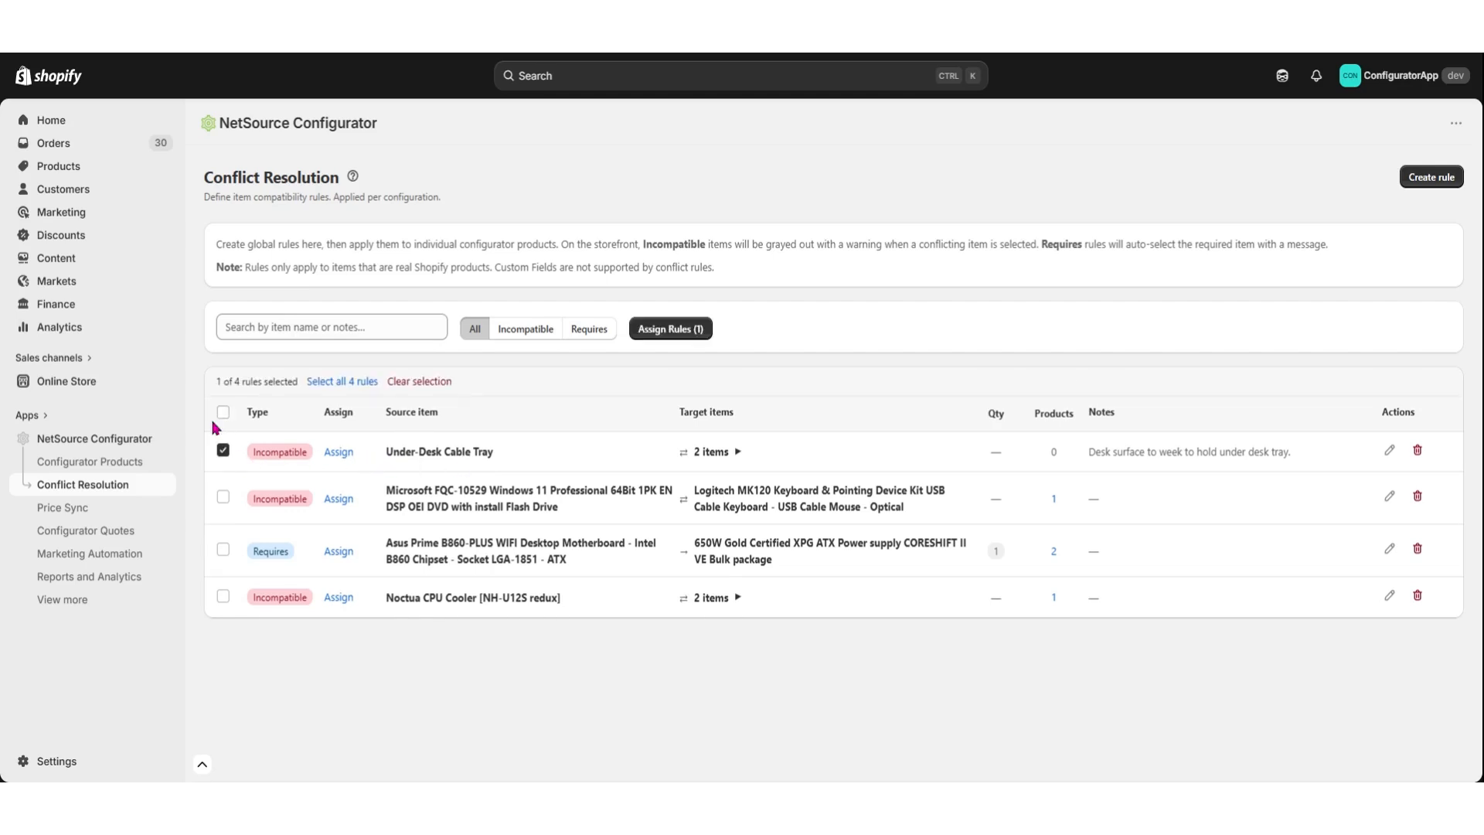
left_click(670, 330)
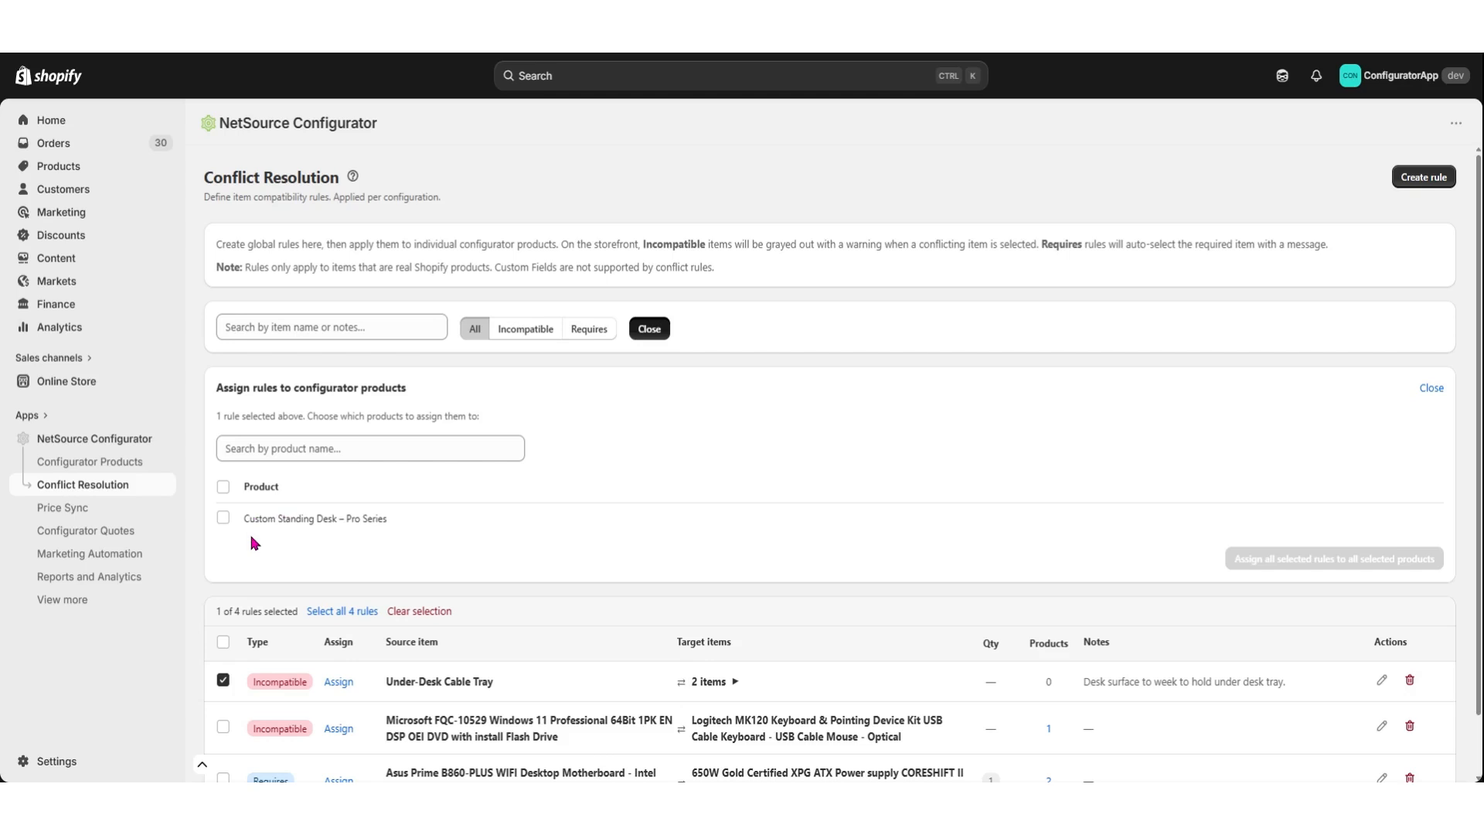
left_click(224, 518)
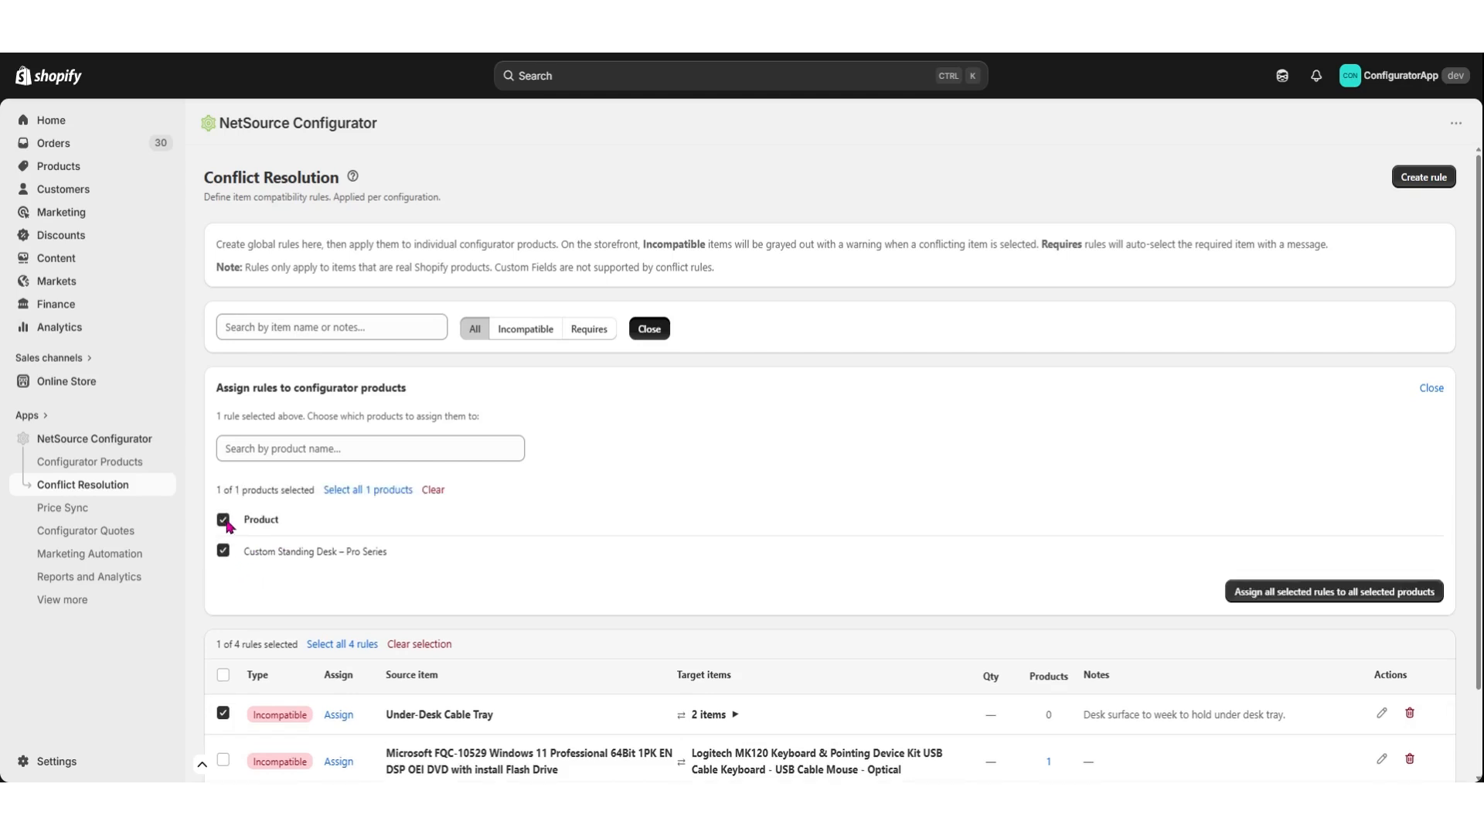
left_click(1272, 596)
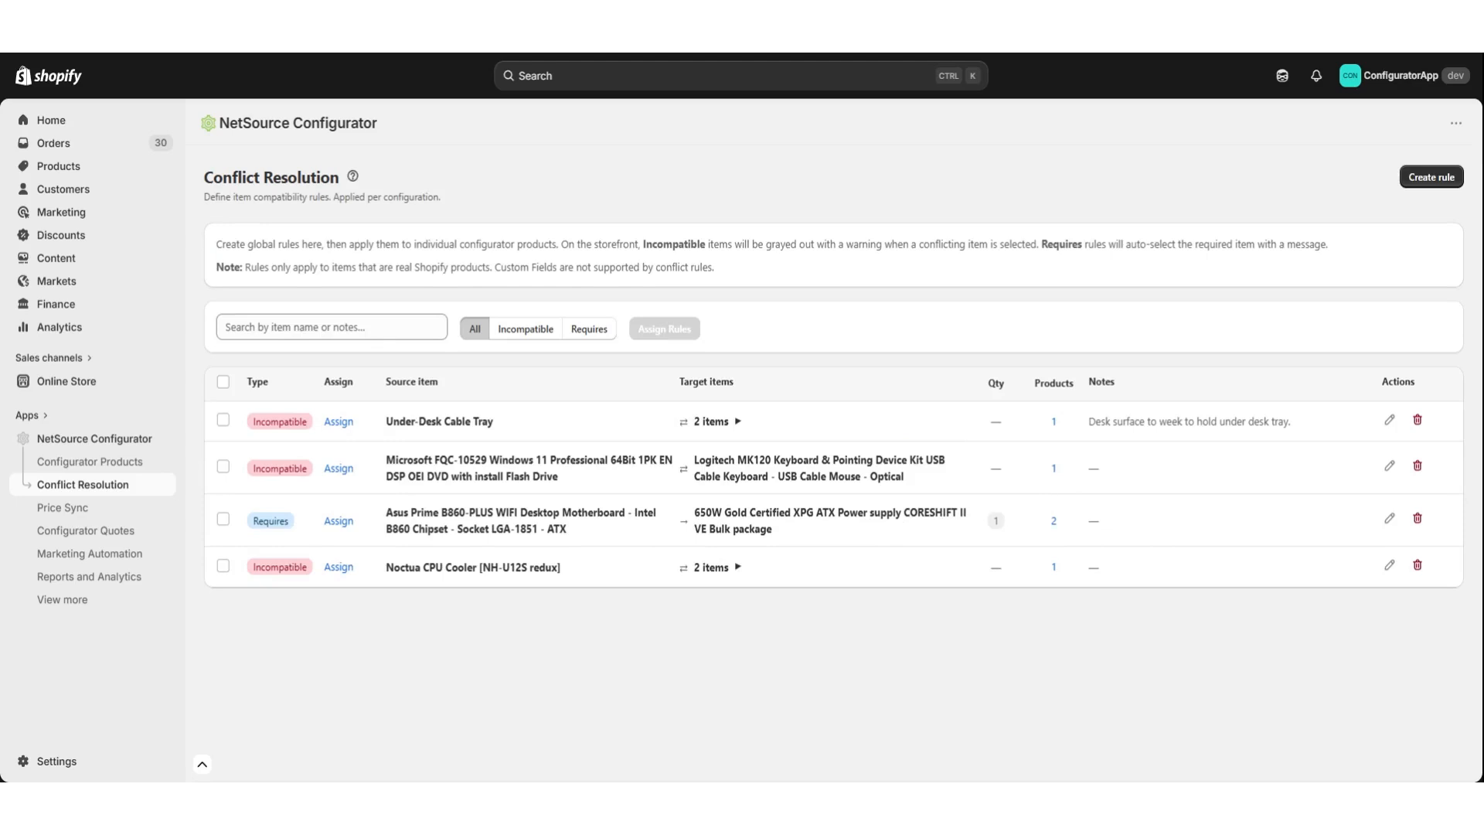
- Open the Custom Standing Desk – Pro Series configuration and review its groups and the conflict rules applied to it
left_click(116, 464)
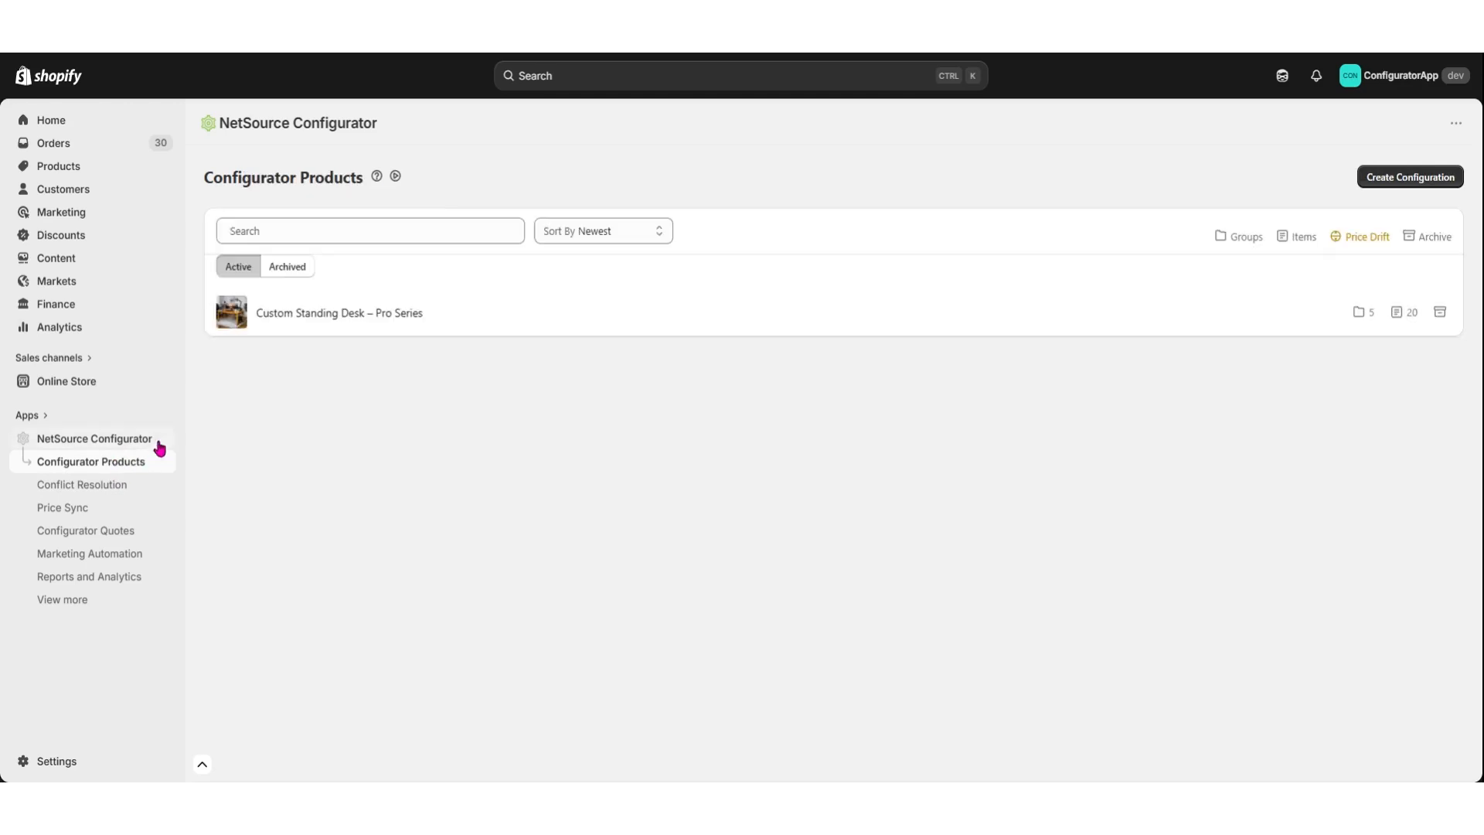
left_click(338, 314)
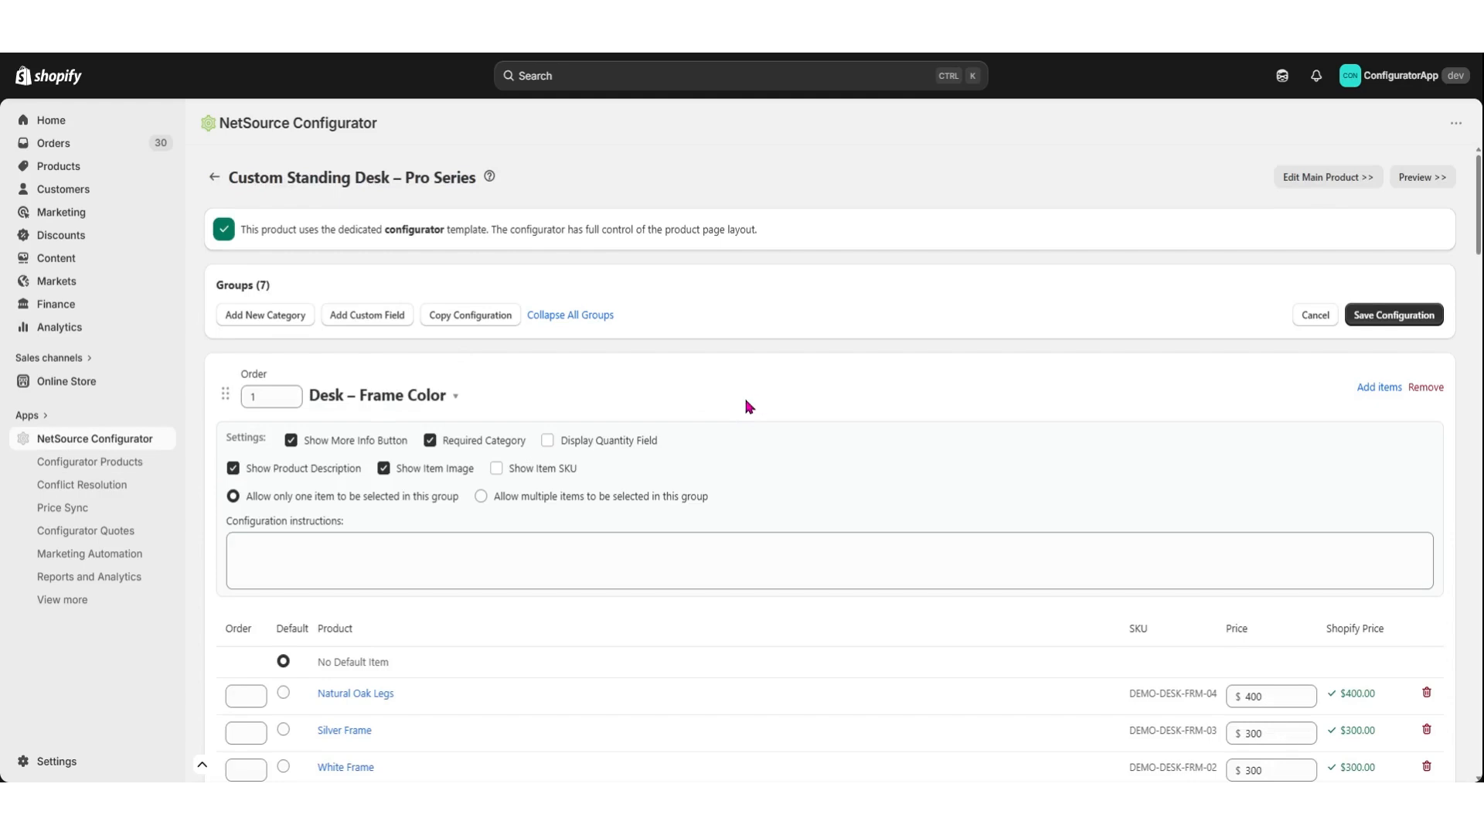
scroll(748, 406, "down", 10)
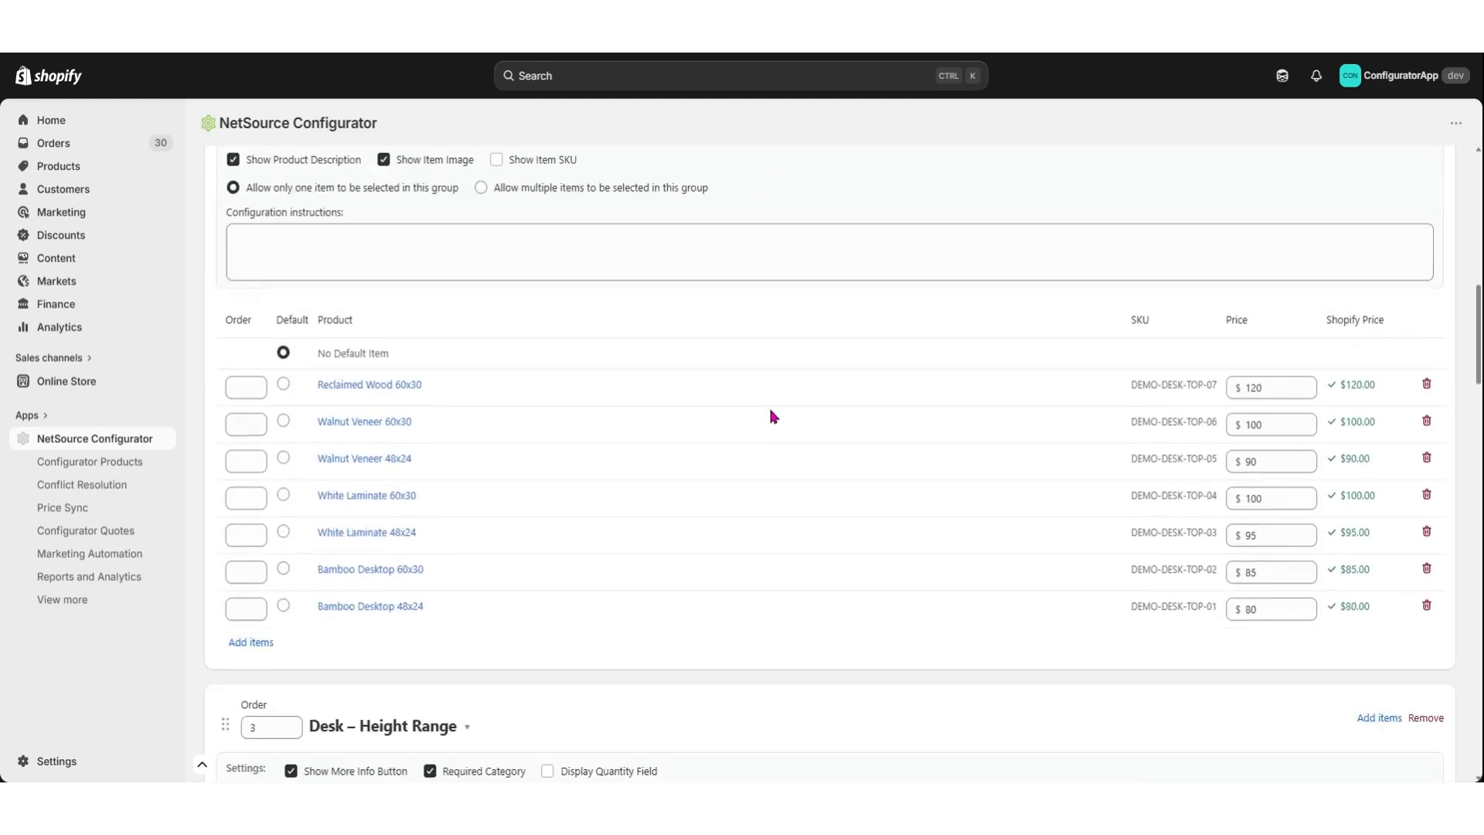
scroll(773, 418, "down", 10)
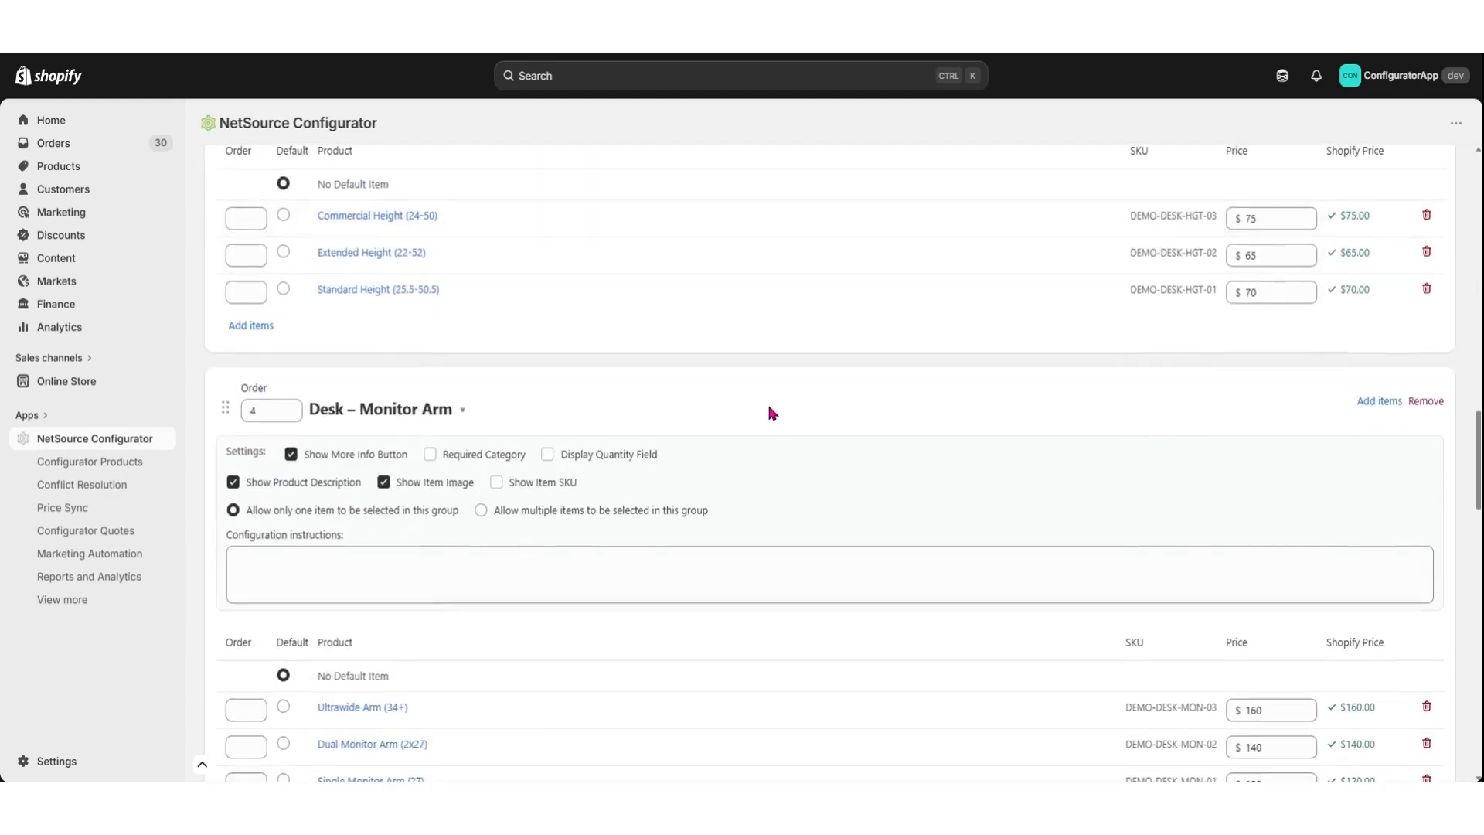
scroll(771, 413, "down", 10)
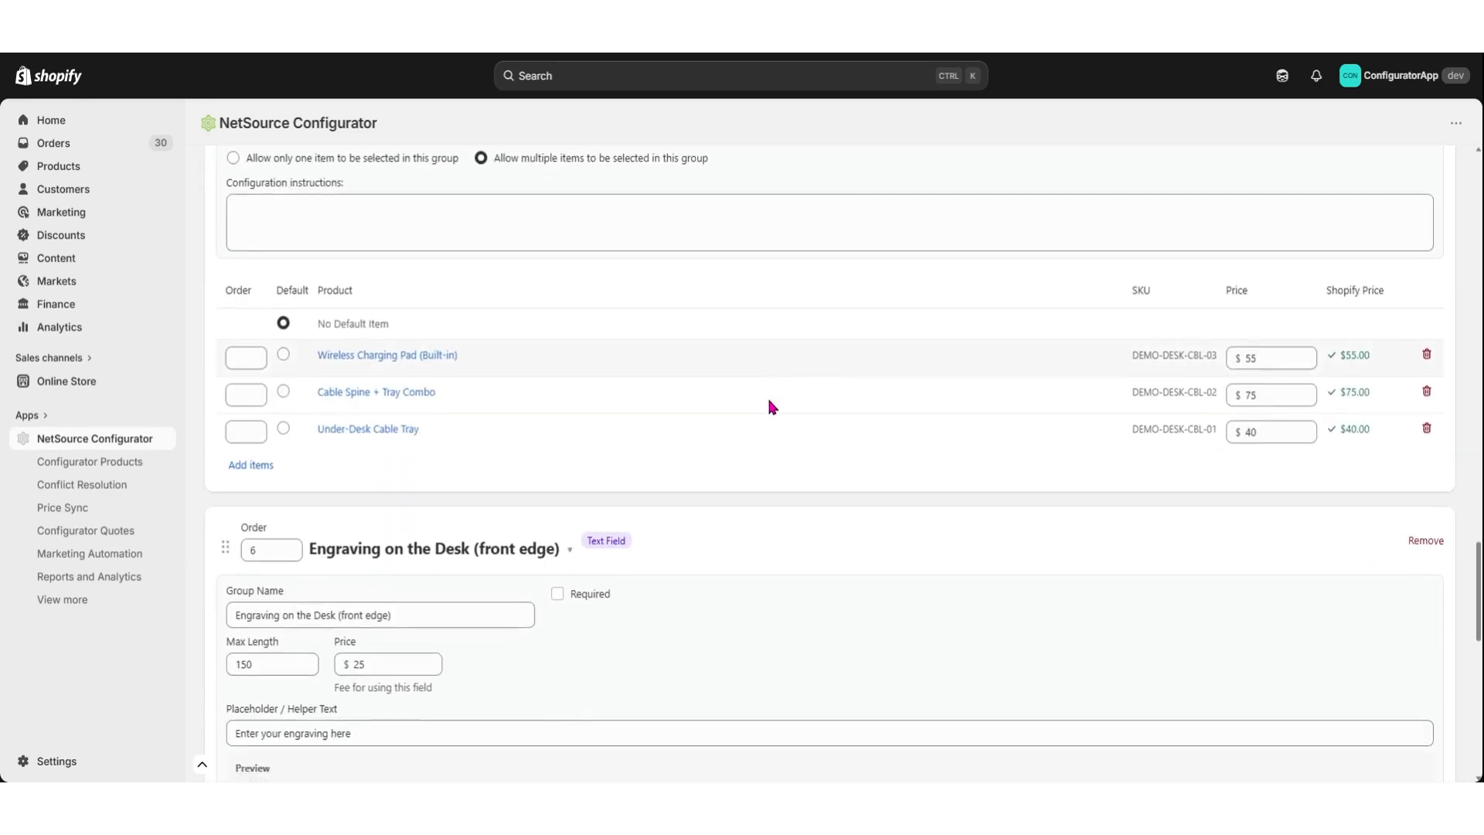
scroll(772, 407, "down", 10)
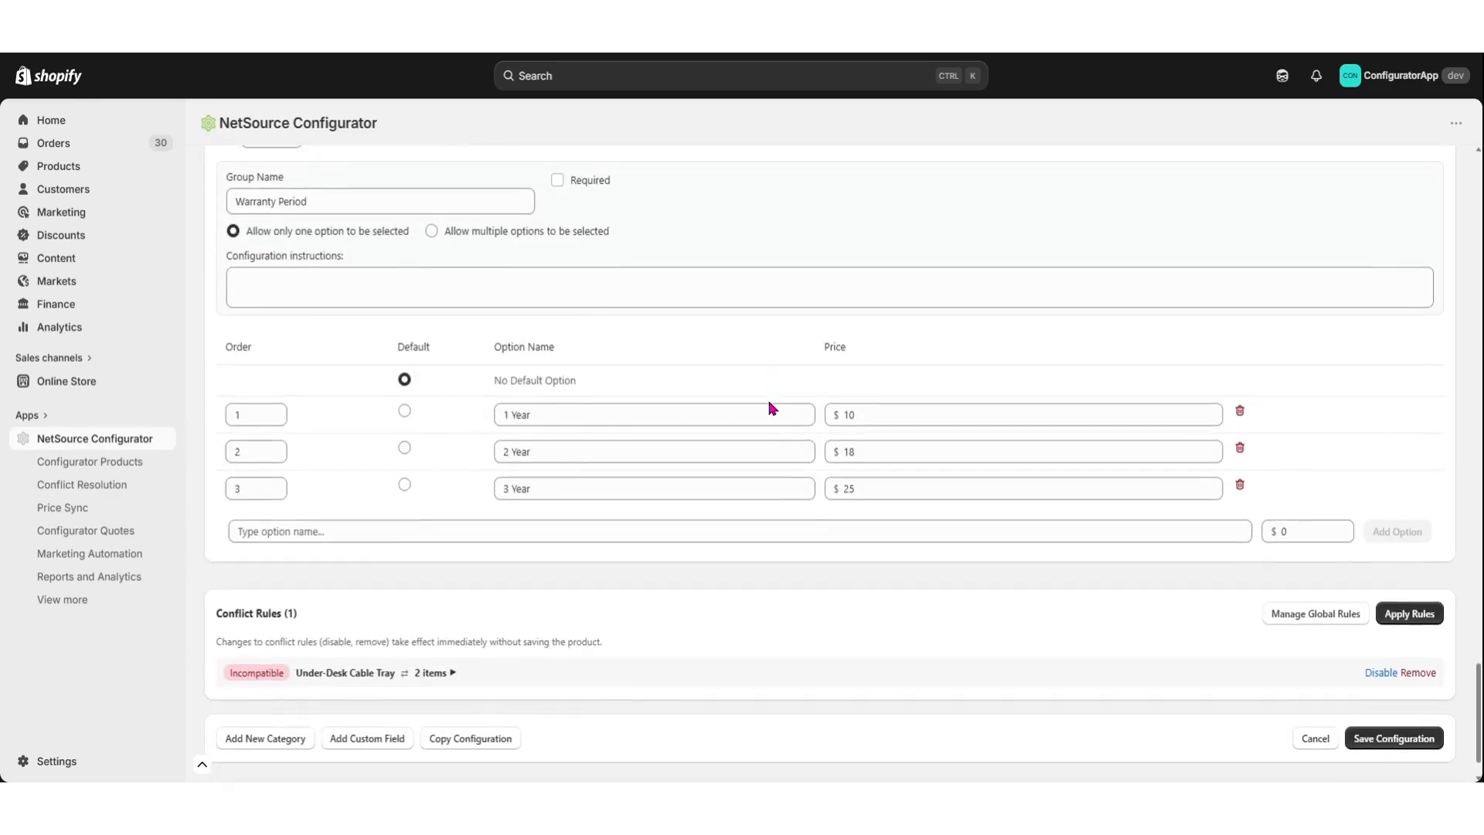
scroll(772, 408, "down", 2)
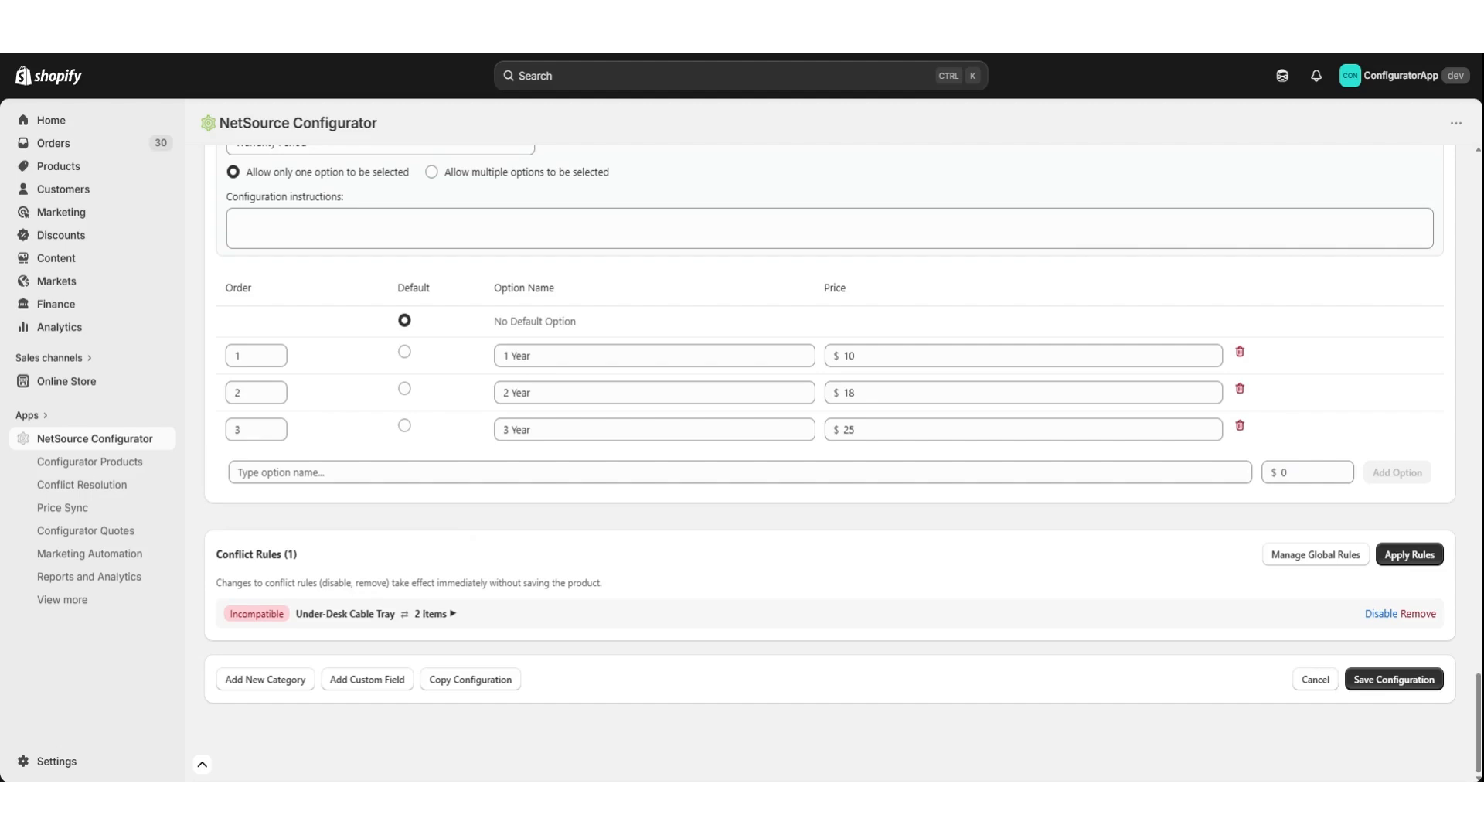
scroll(1184, 364, "up", 1)
scroll(1185, 365, "up", 15)
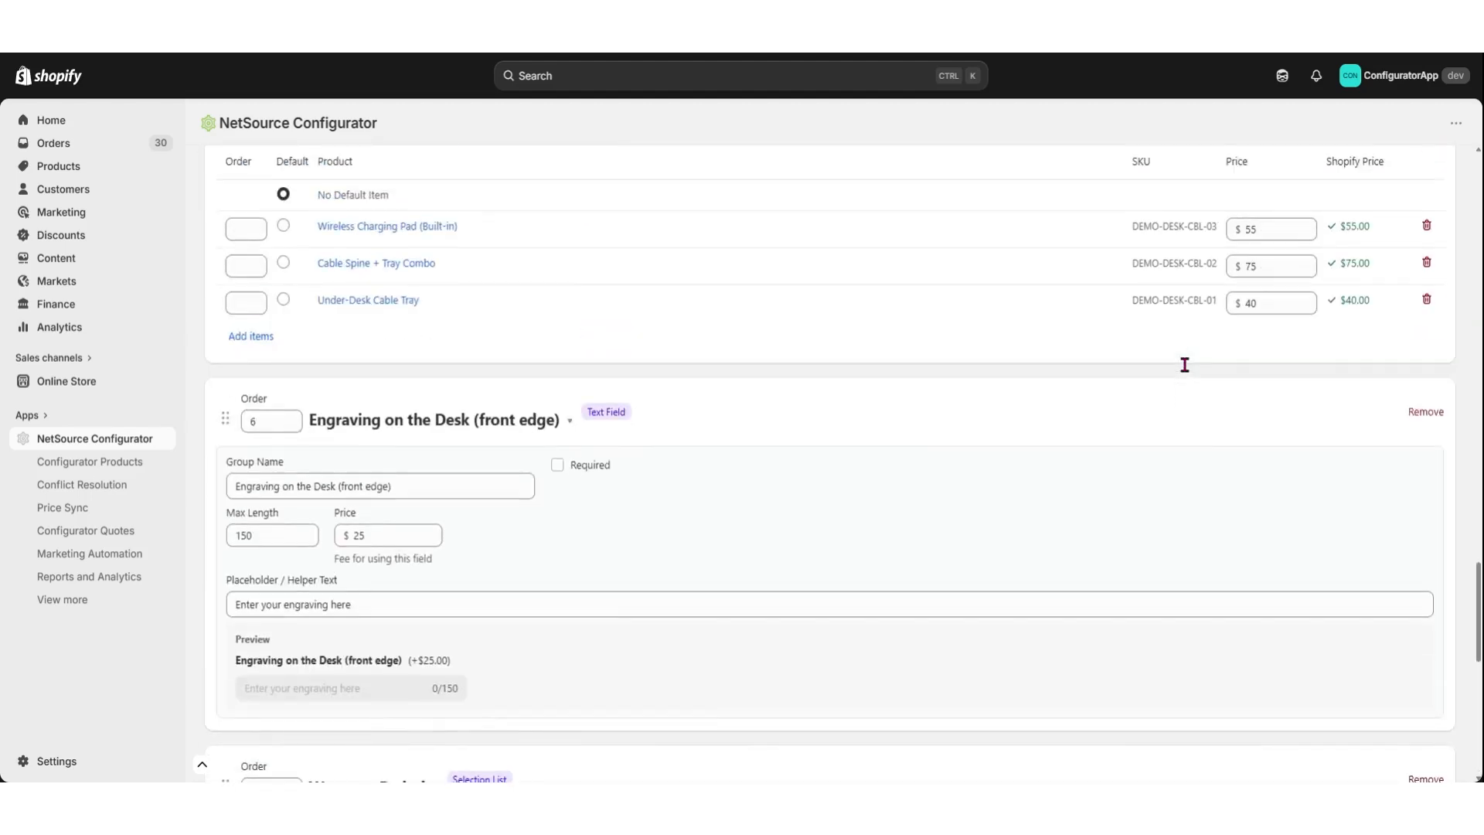
scroll(1204, 404, "up", 15)
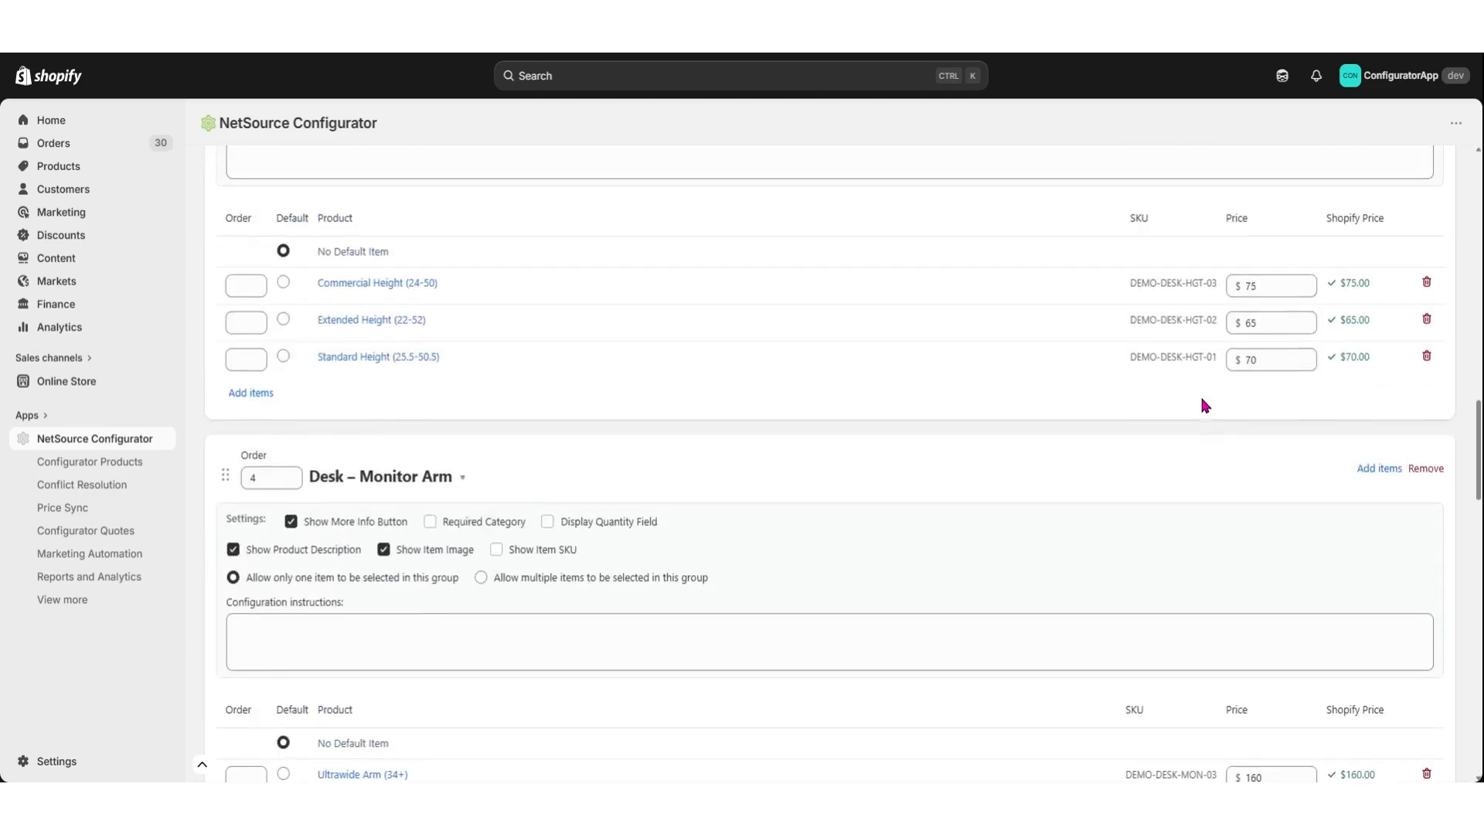
scroll(1203, 405, "up", 10)
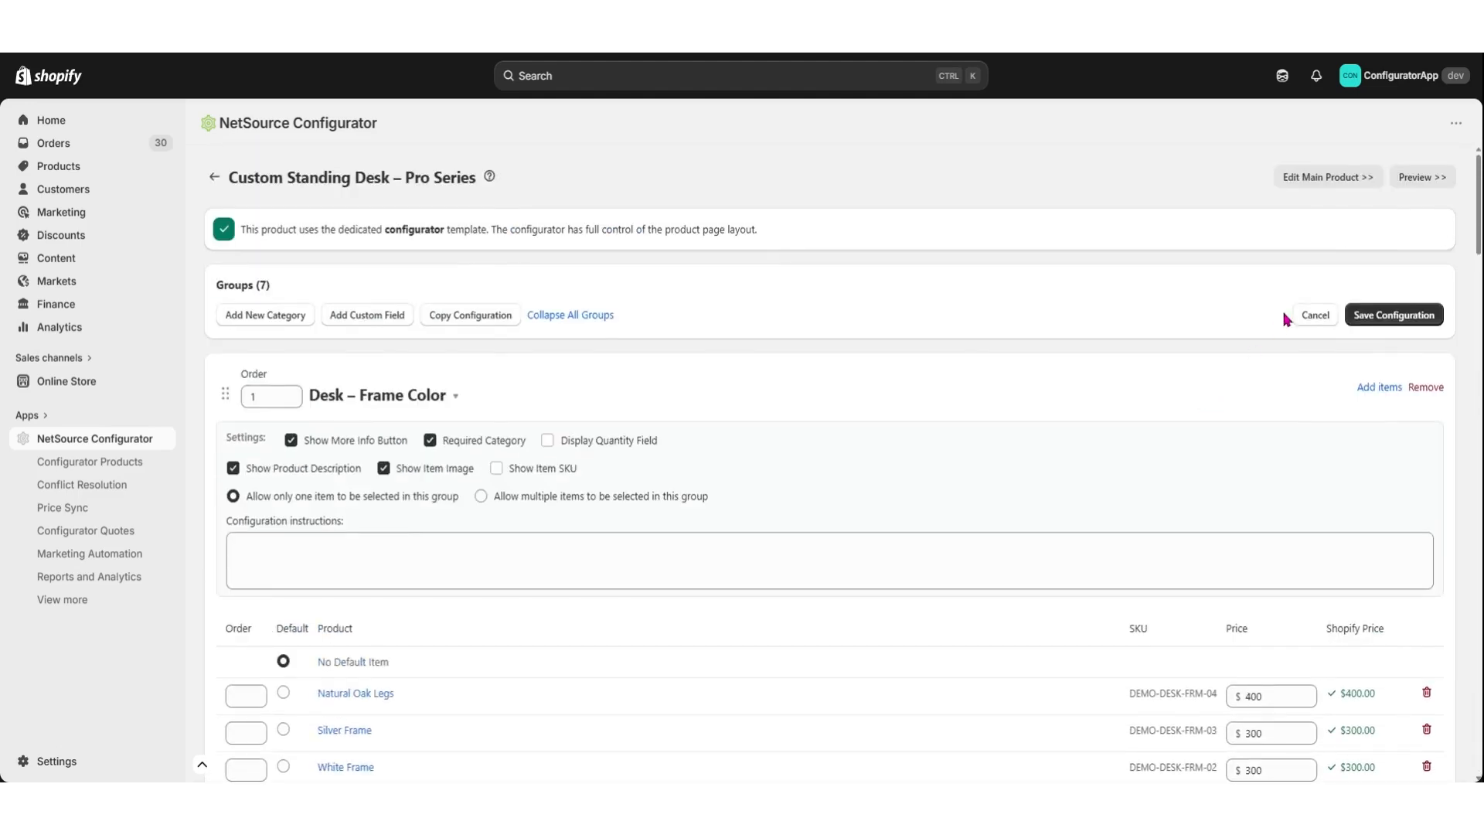
- In the product's storefront preview, select the Bamboo Desktop 60×30 surface and examine the Under-Desk Cable Tray option under Cable Management
left_click(1417, 183)
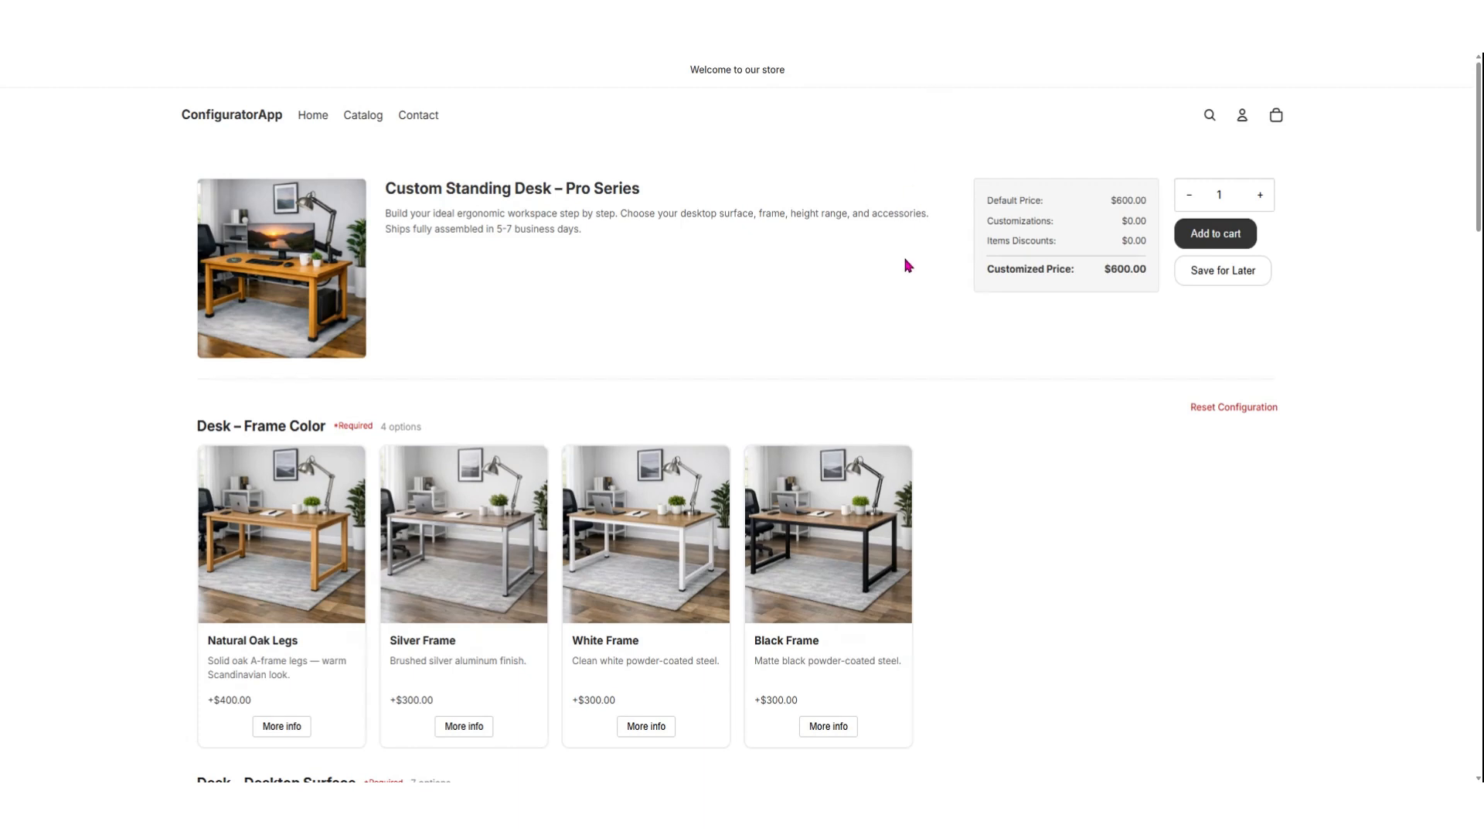
scroll(957, 329, "down", 5)
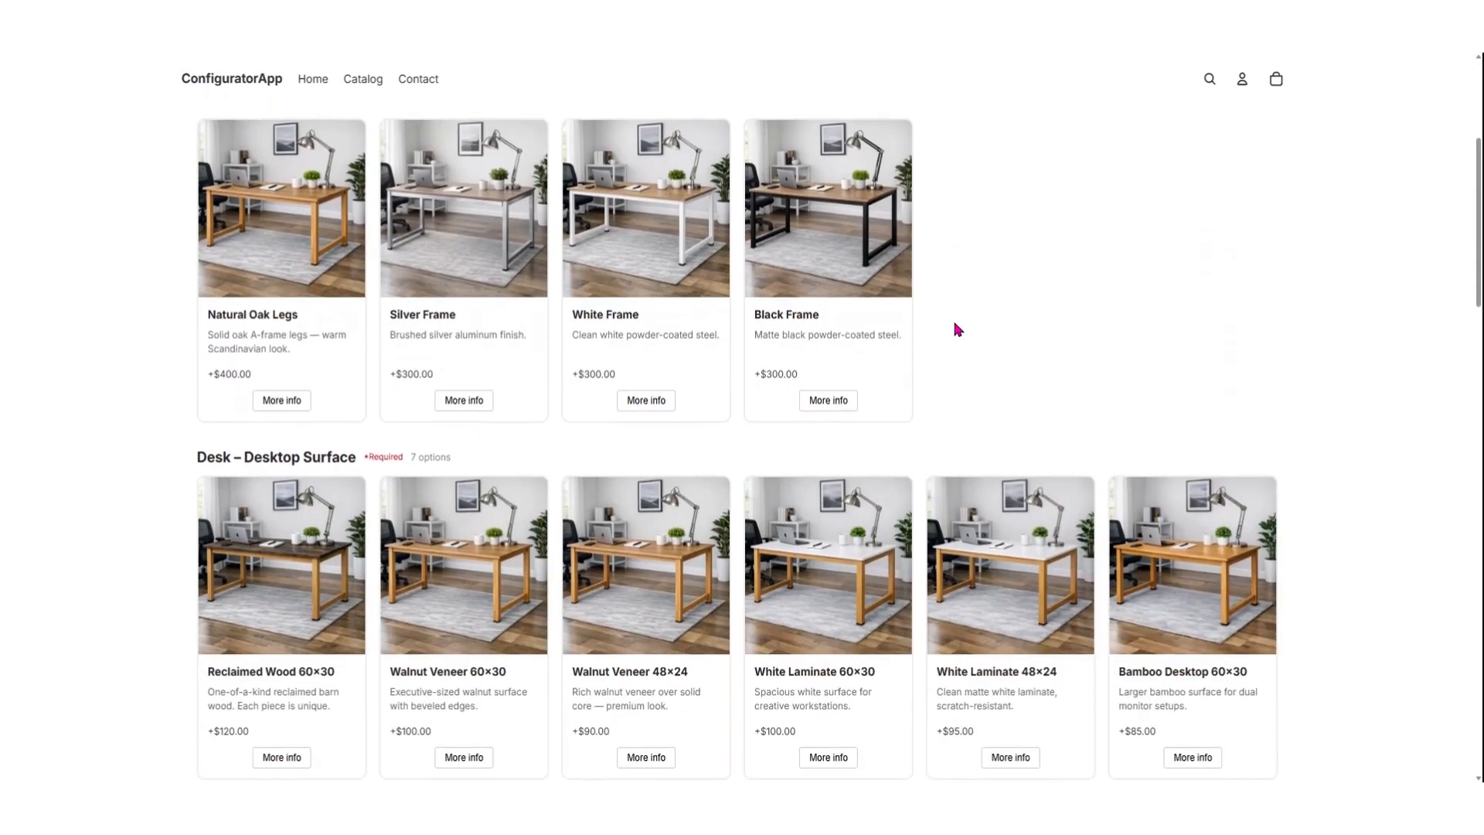
scroll(957, 329, "down", 4)
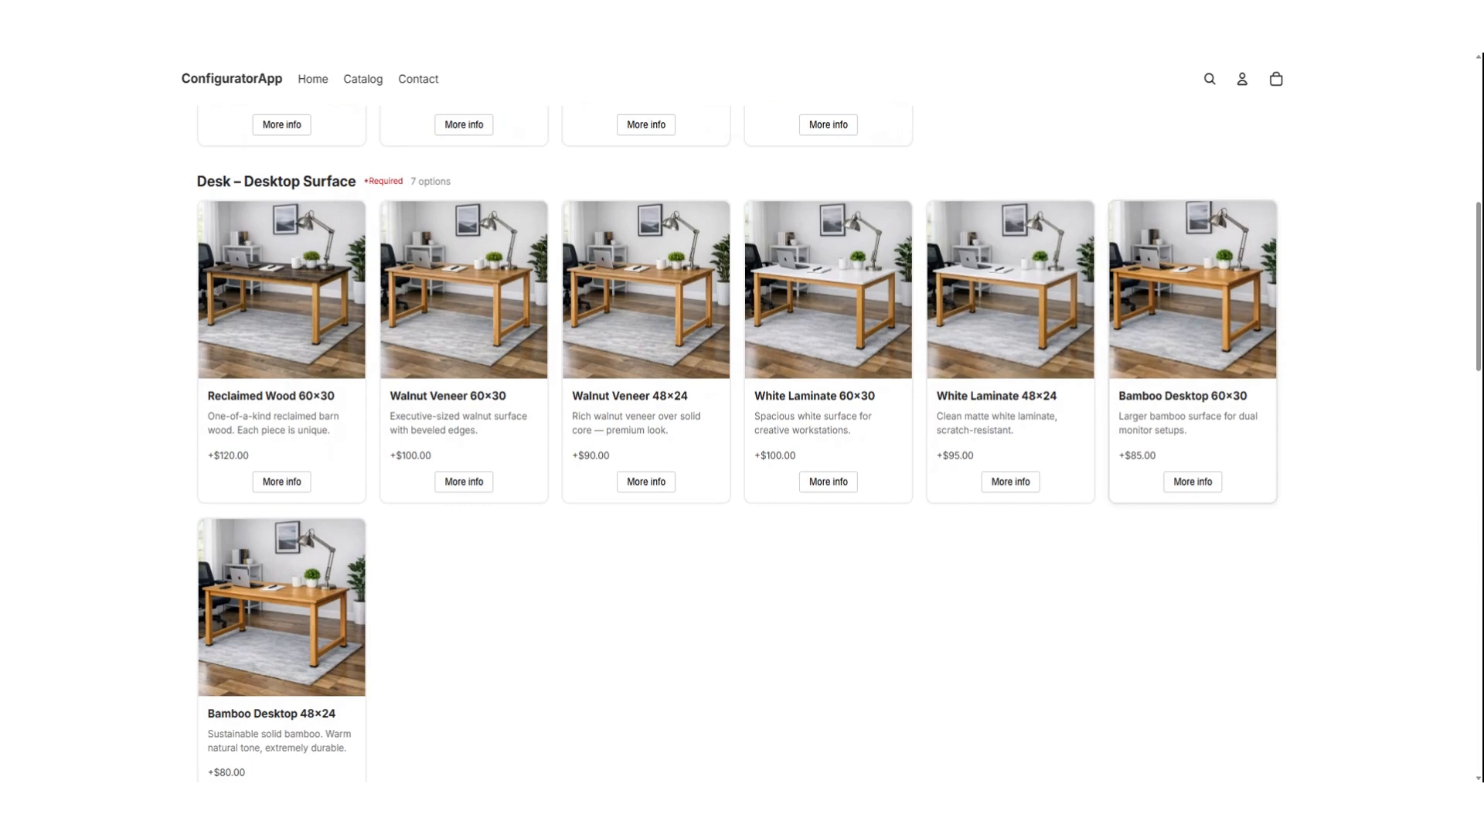
left_click(1156, 406)
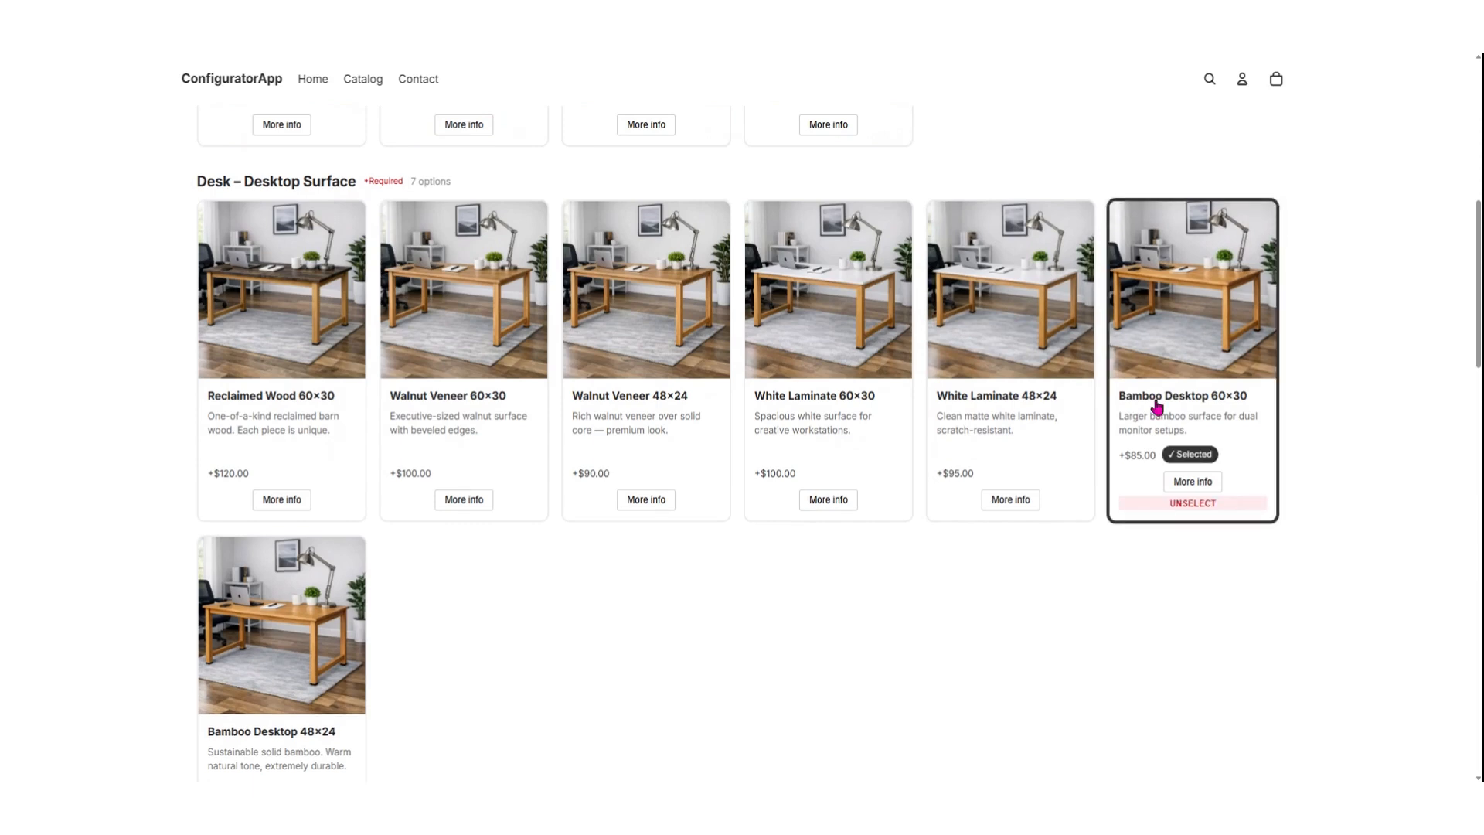
scroll(689, 606, "down", 2)
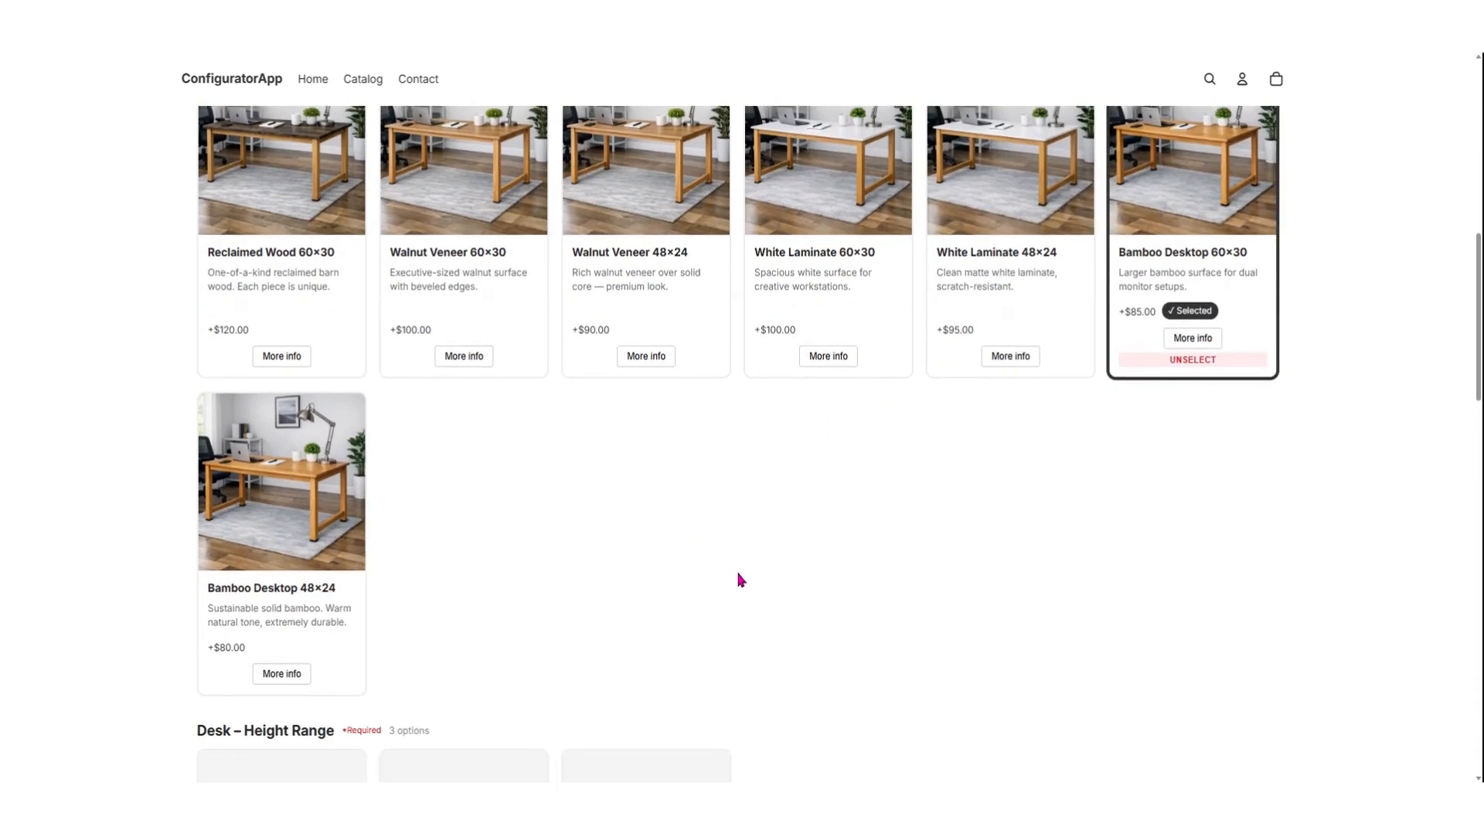
scroll(740, 580, "down", 9)
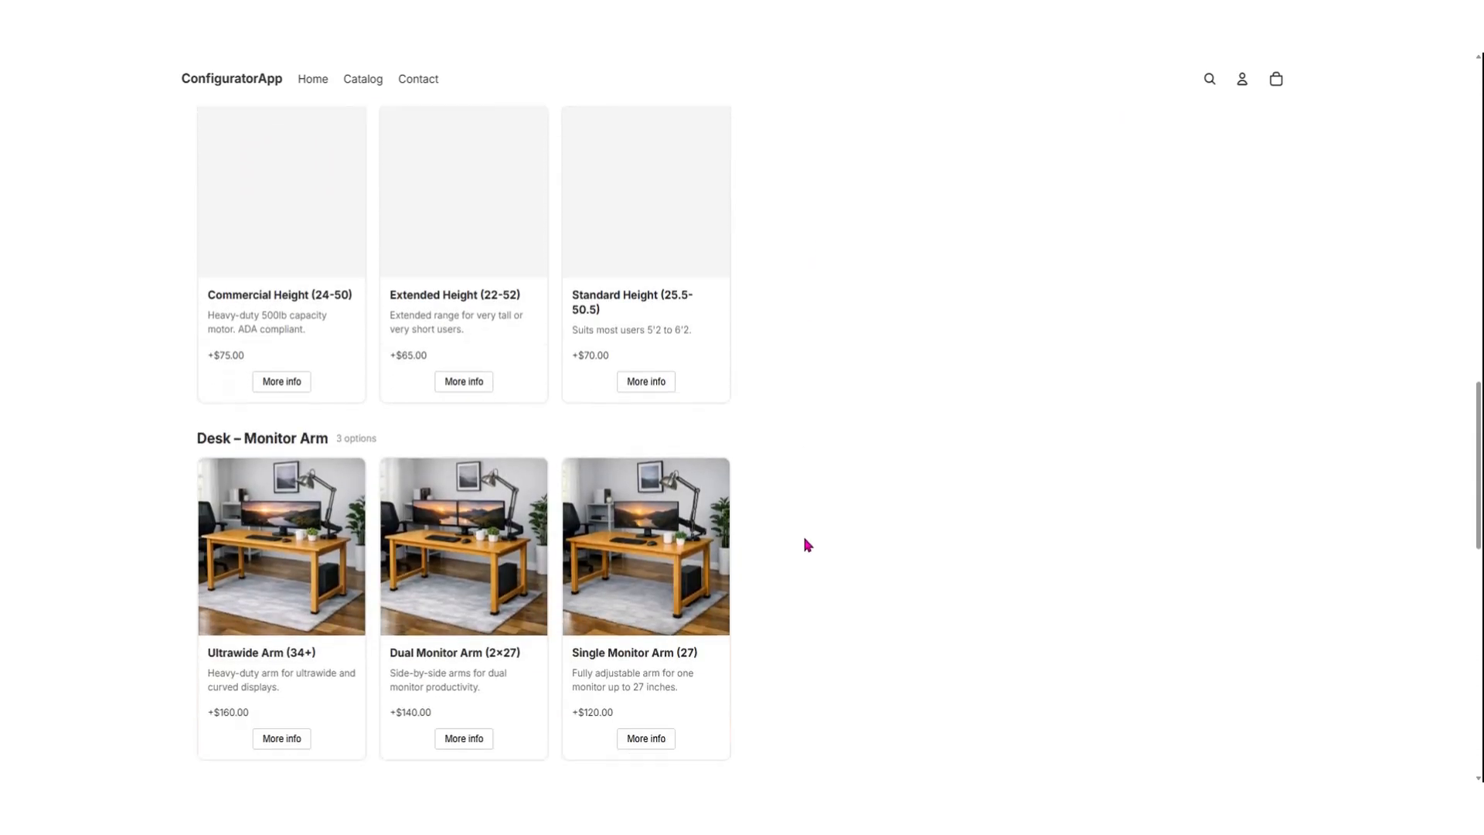
scroll(808, 545, "down", 6)
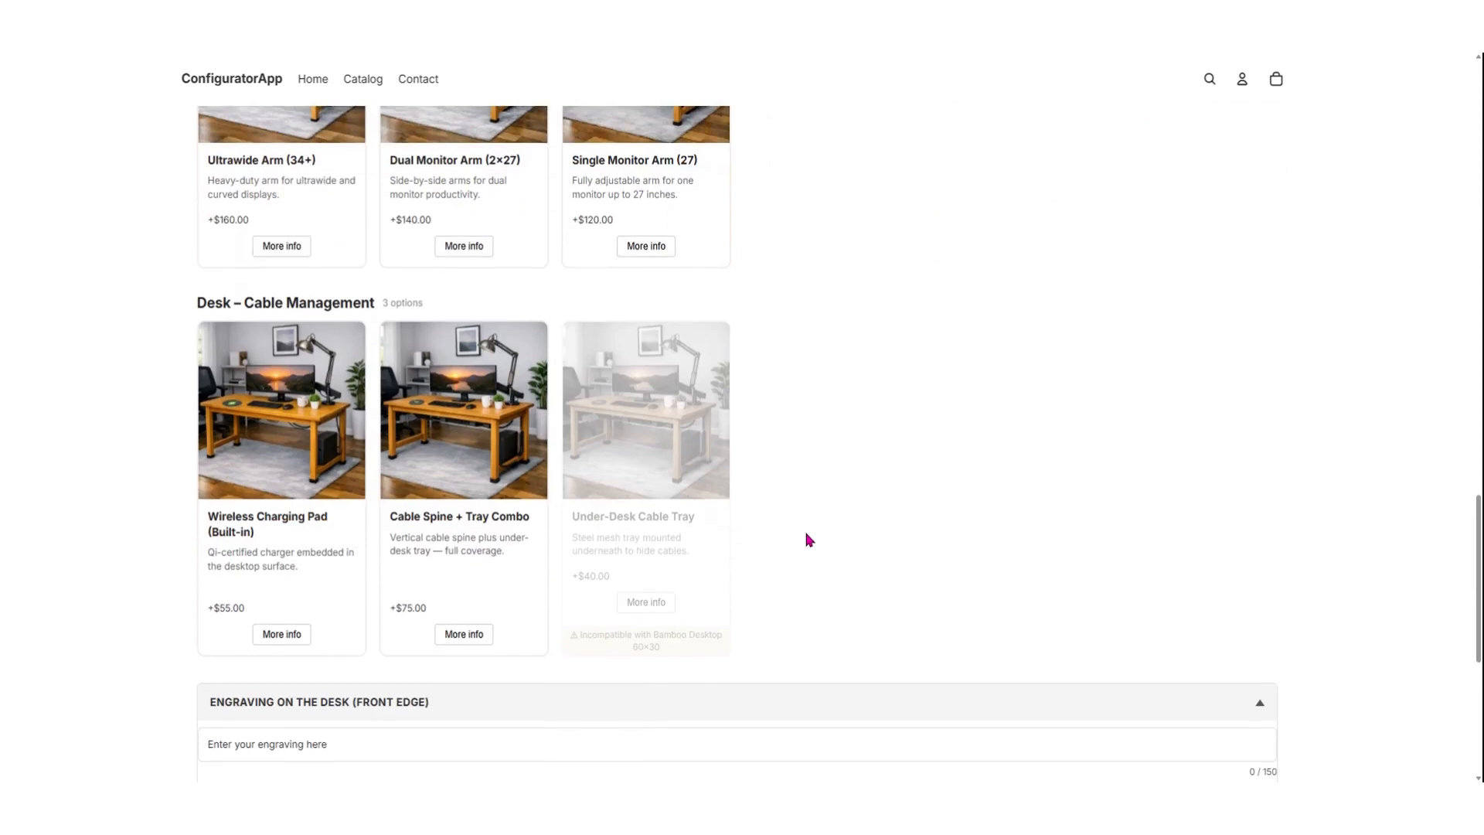
- Switch the desktop surface selection to White Laminate 48×24
scroll(806, 538, "down", 2)
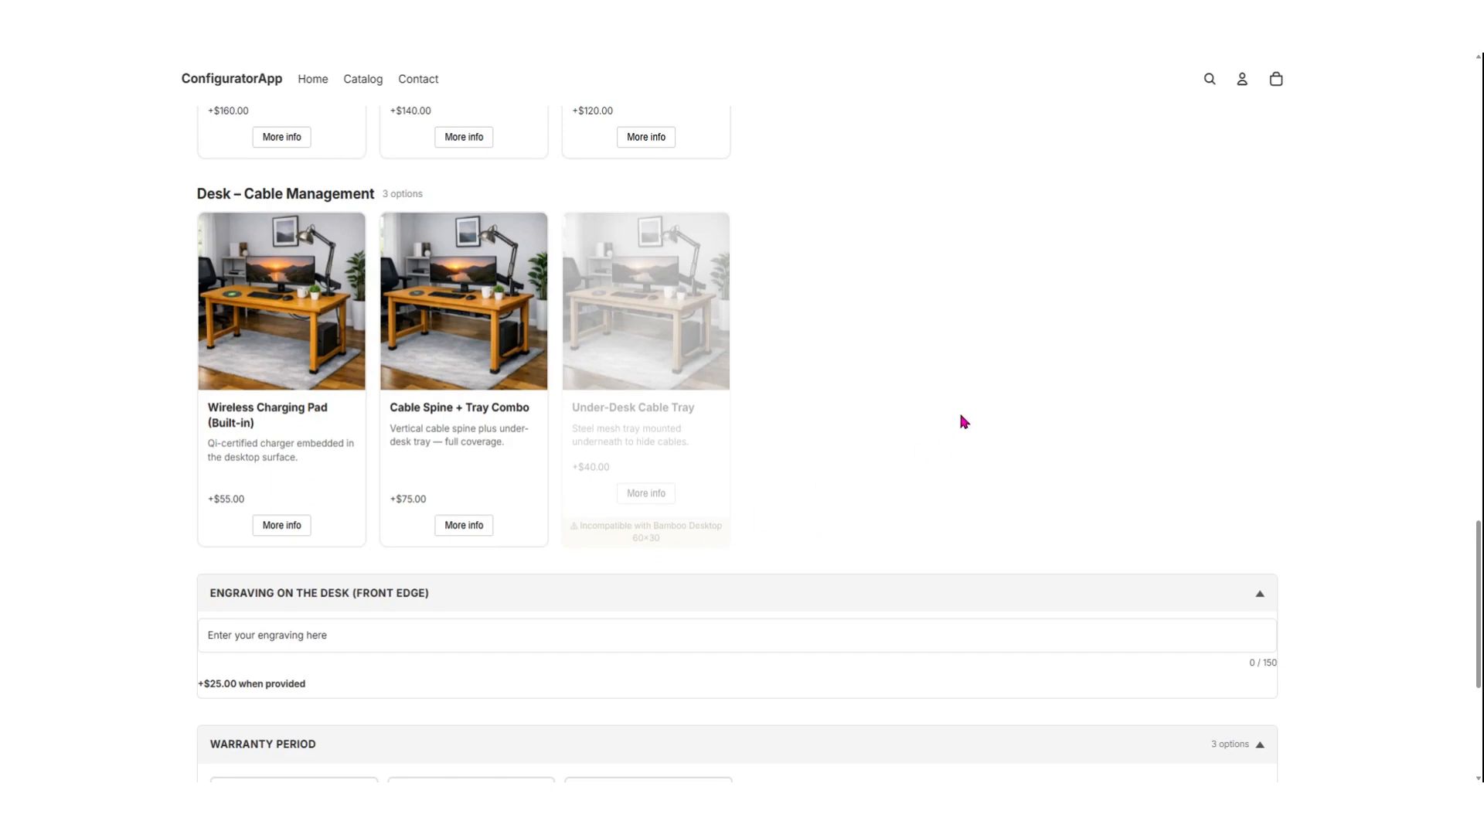
scroll(971, 402, "up", 6)
scroll(970, 410, "up", 12)
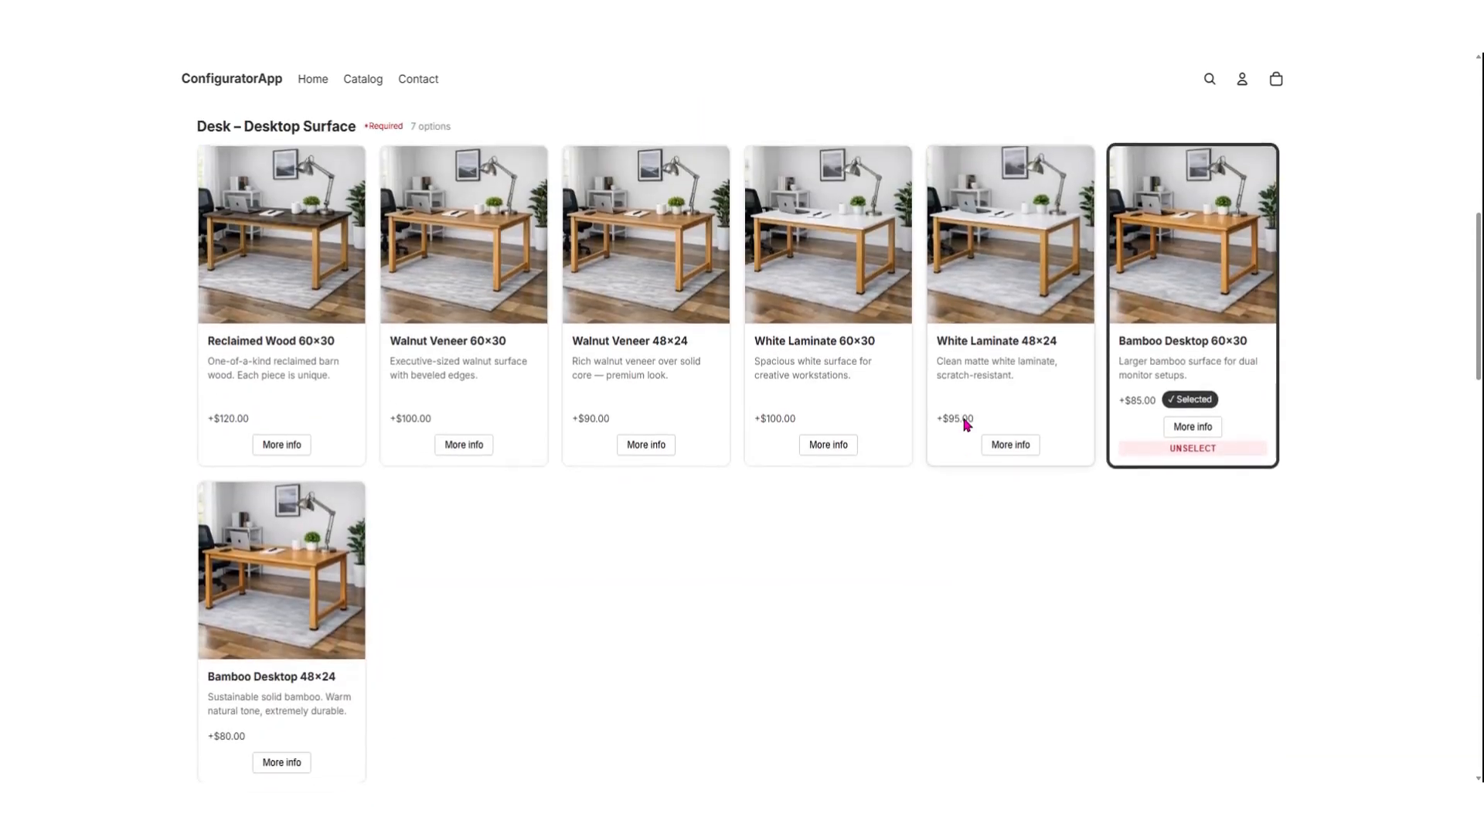
left_click(980, 275)
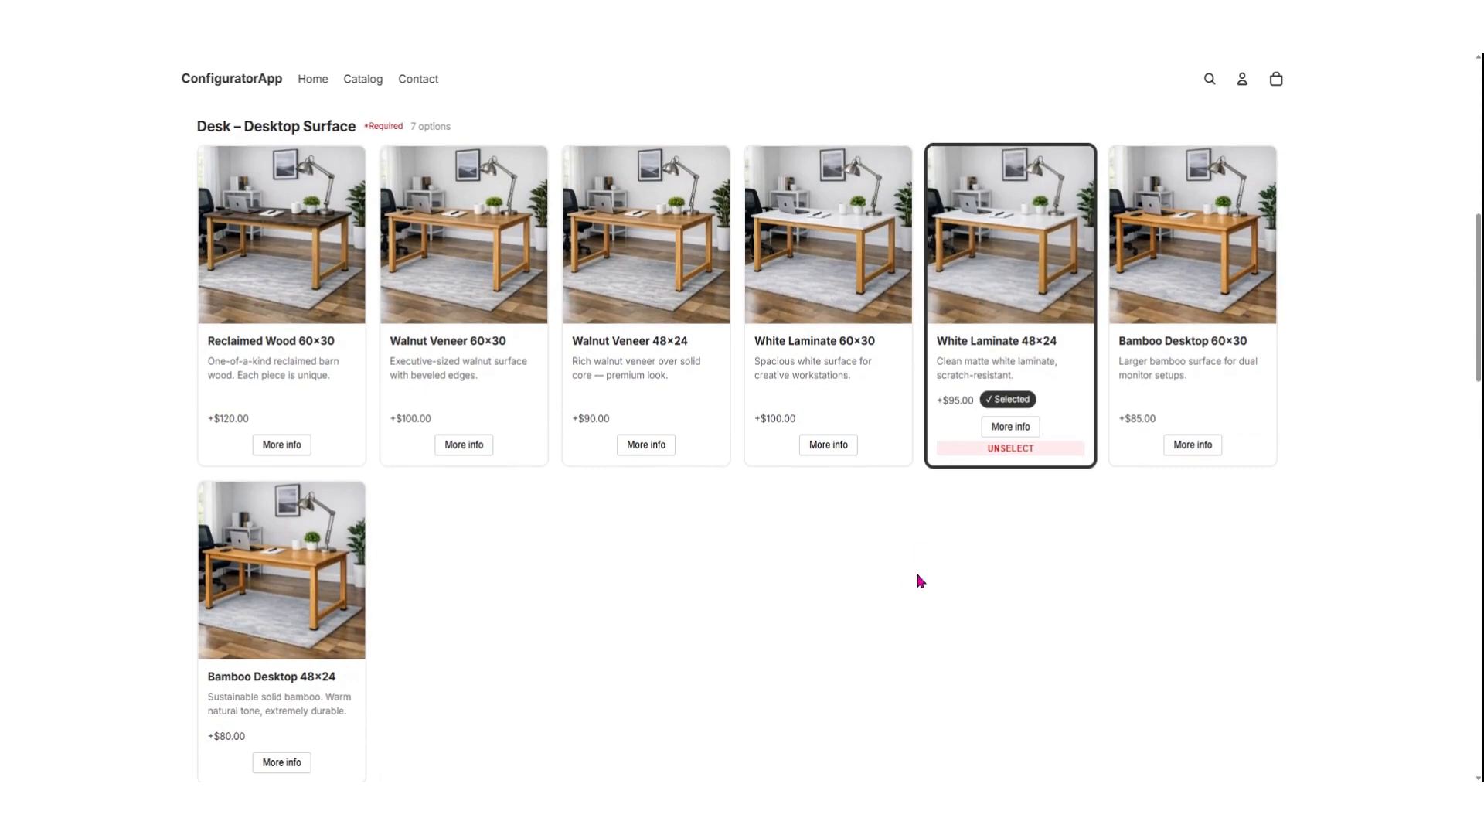
- Select the Under-Desk Cable Tray under Desk – Cable Management
scroll(838, 570, "down", 5)
scroll(827, 567, "down", 10)
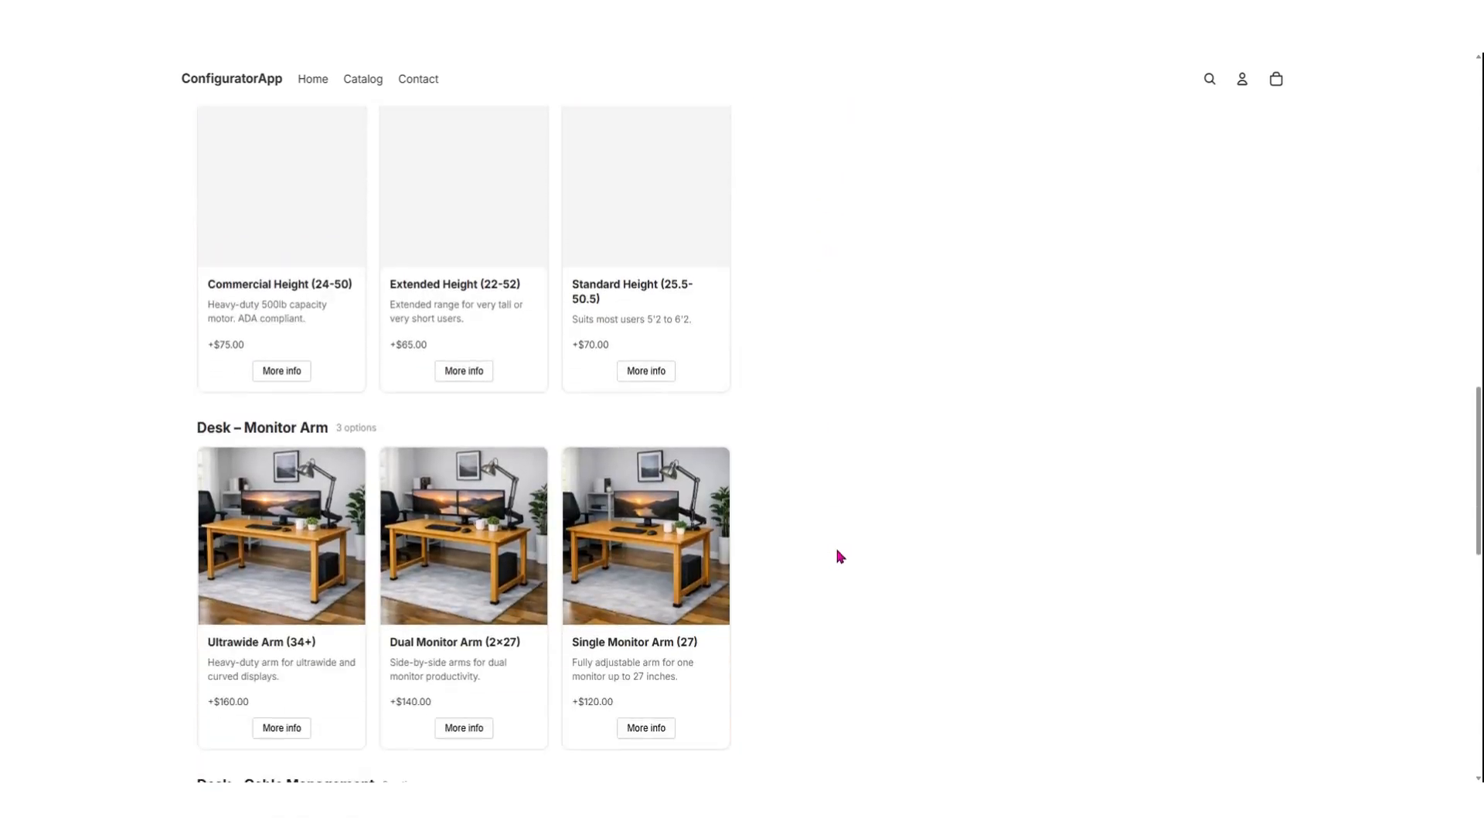
scroll(835, 556, "down", 1)
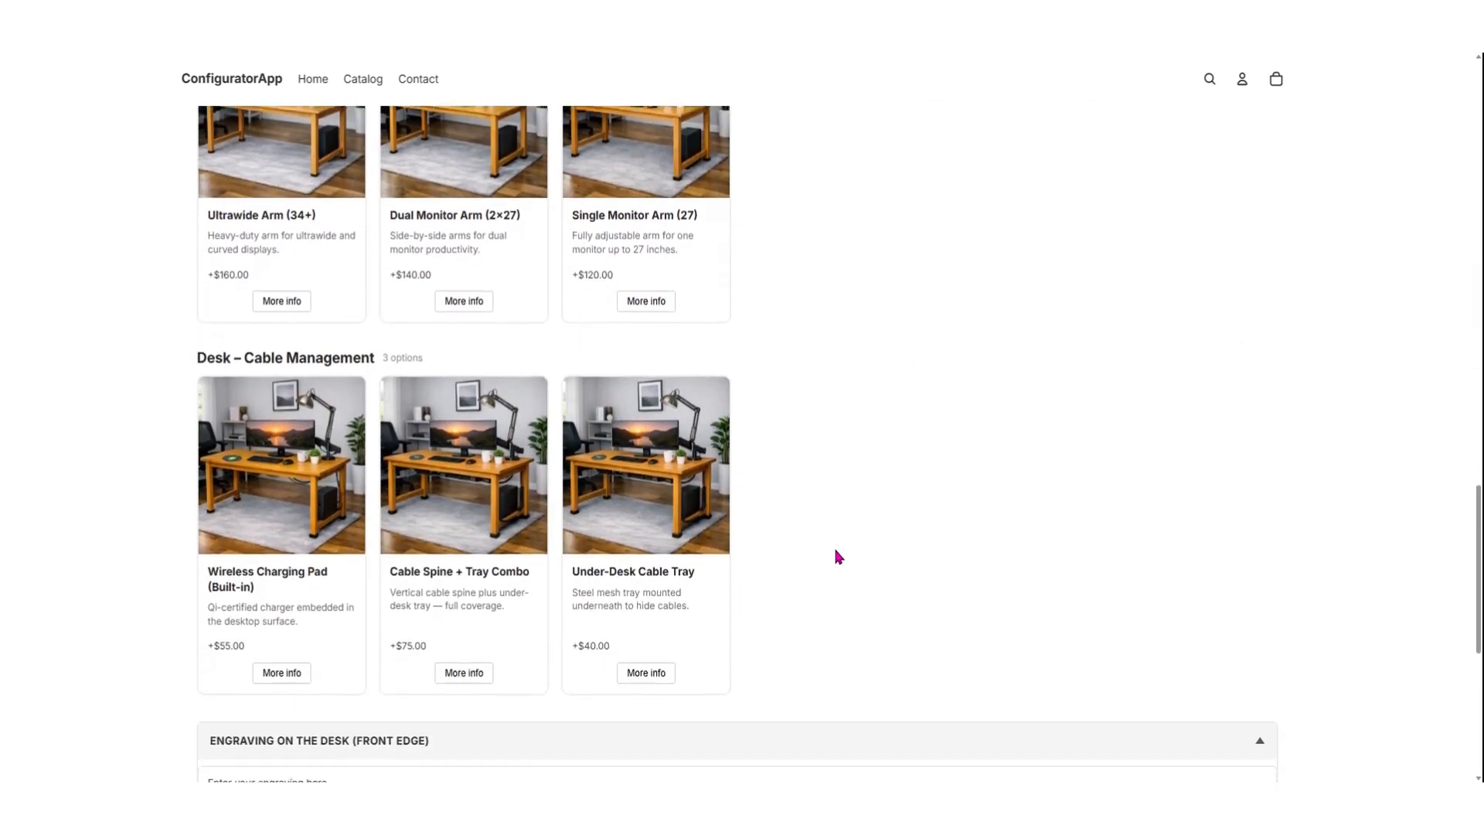
left_click(664, 566)
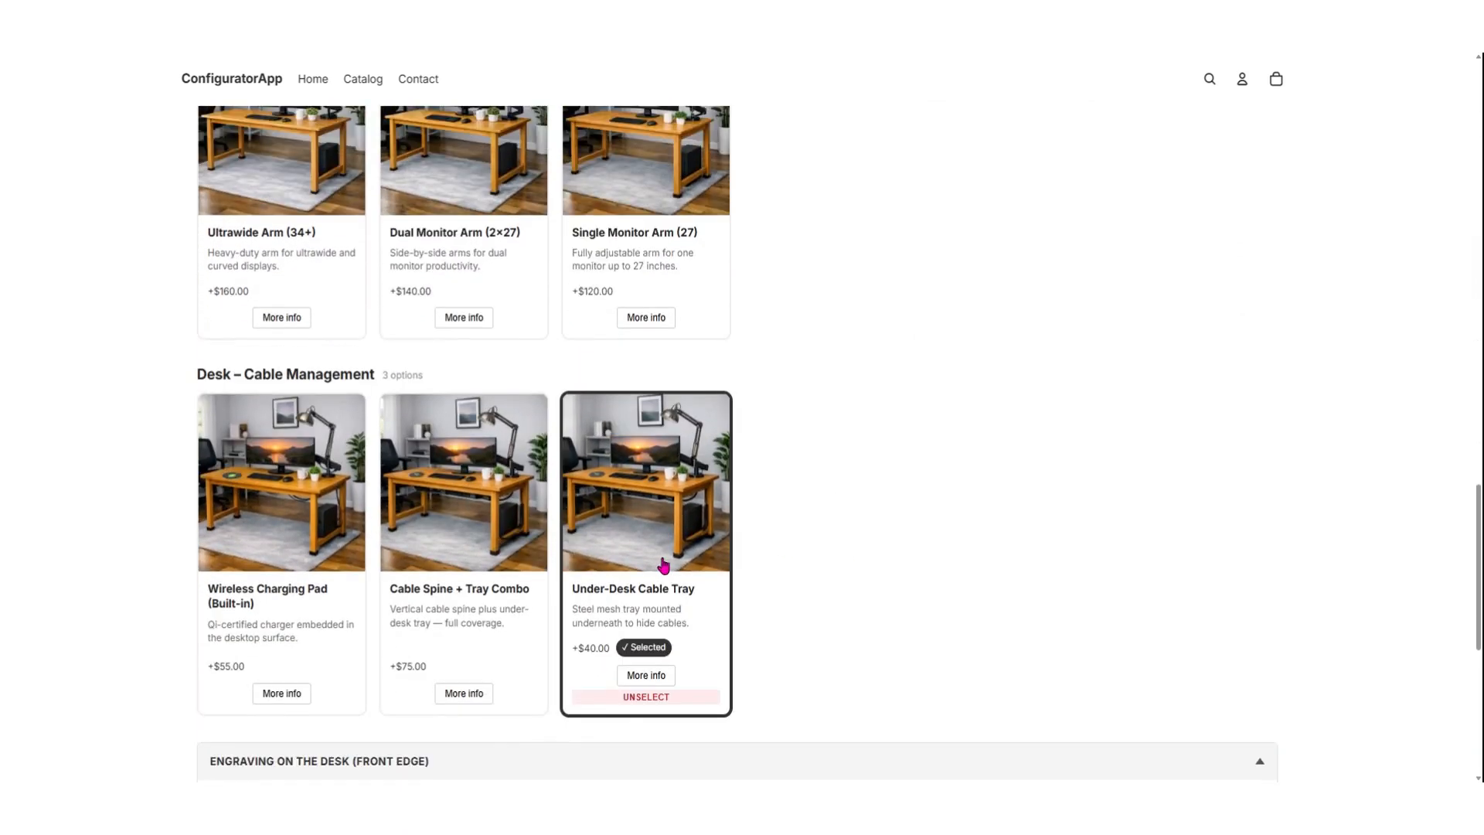